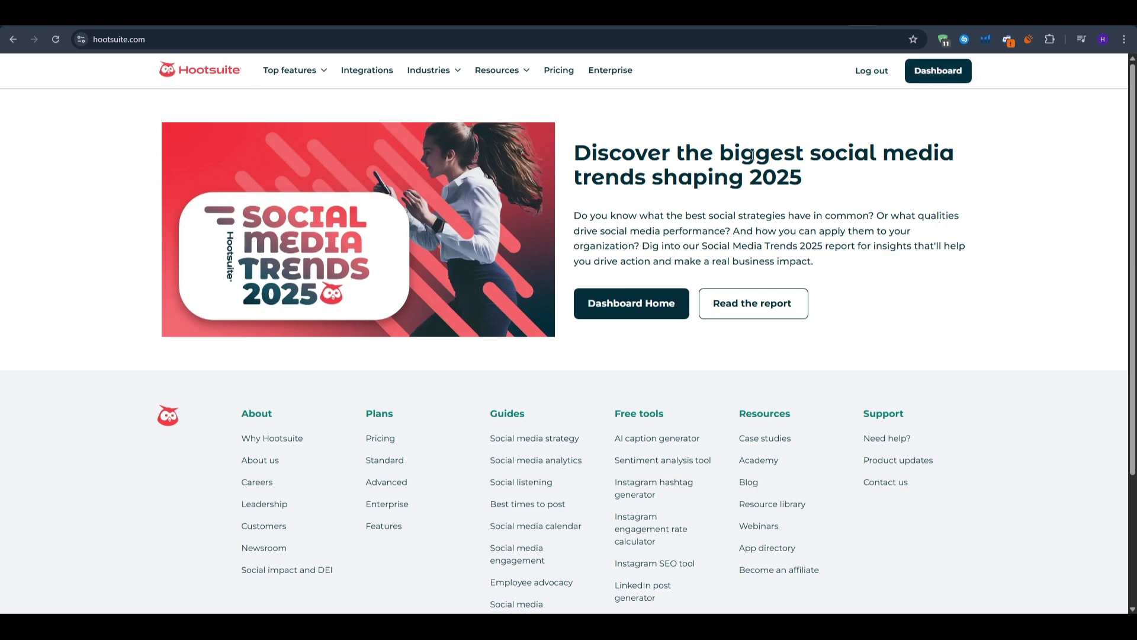
# Open the Pricing page and scroll through the Standard, Advanced and Enterprise plan cards
pyautogui.click(555, 77)
pyautogui.scroll(-9, 140, 229)
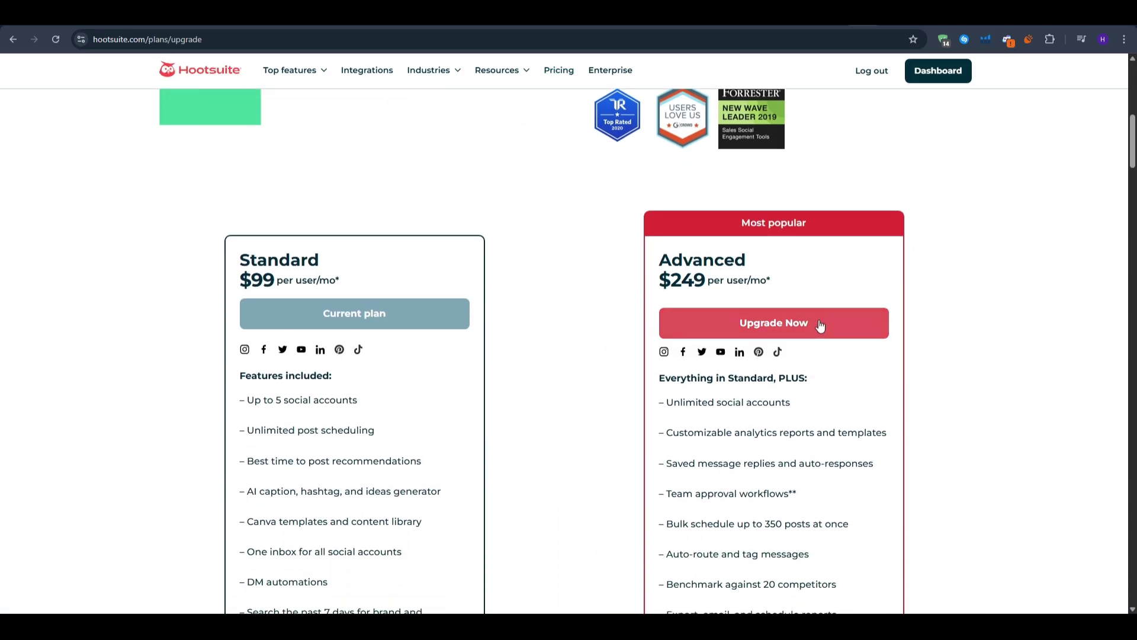
pyautogui.scroll(-2, 520, 358)
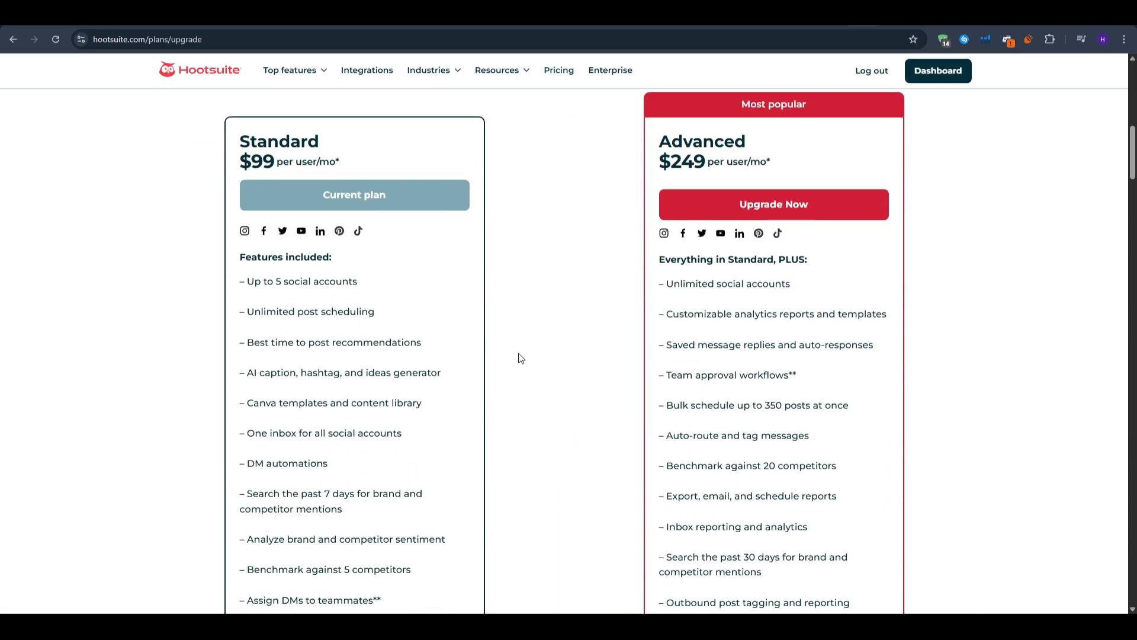
pyautogui.scroll(5, 521, 355)
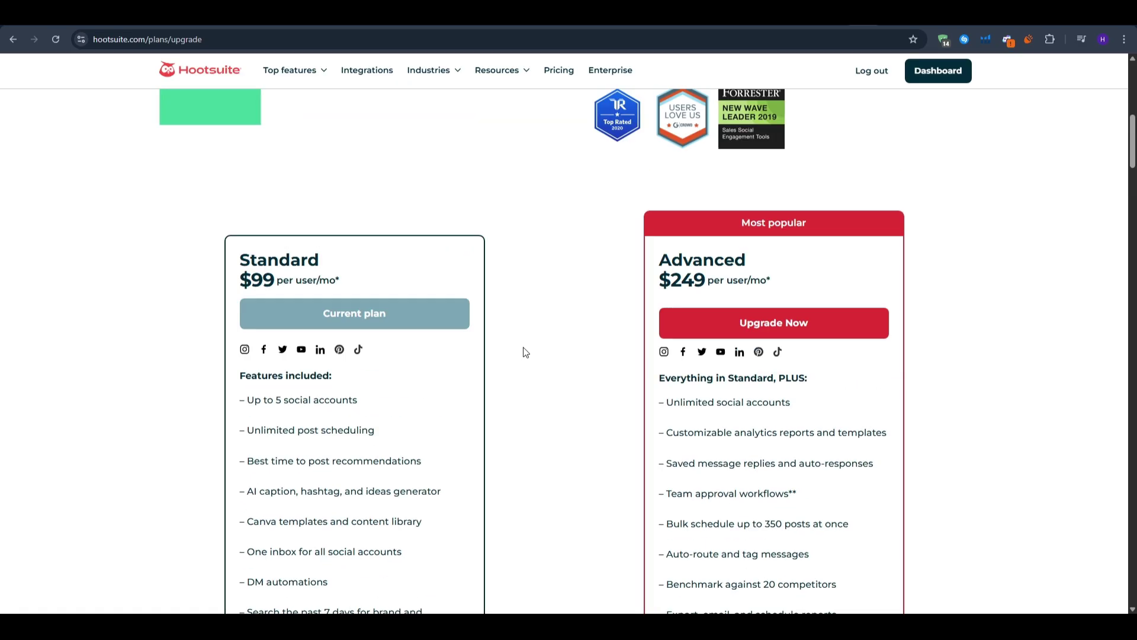
pyautogui.scroll(-4, 535, 351)
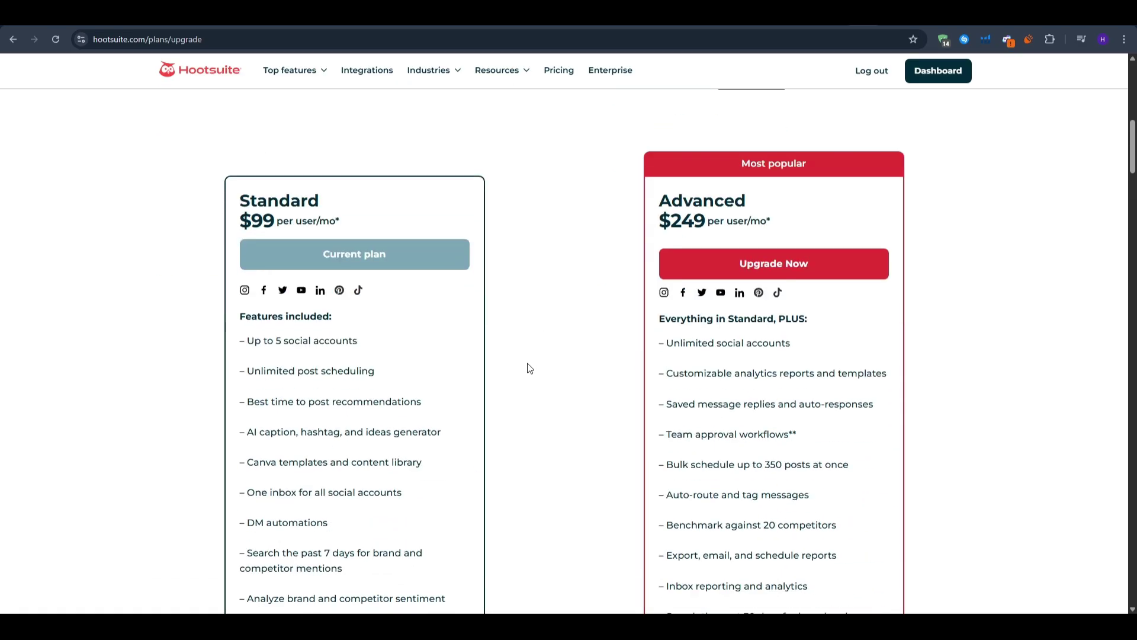
pyautogui.scroll(-7, 529, 368)
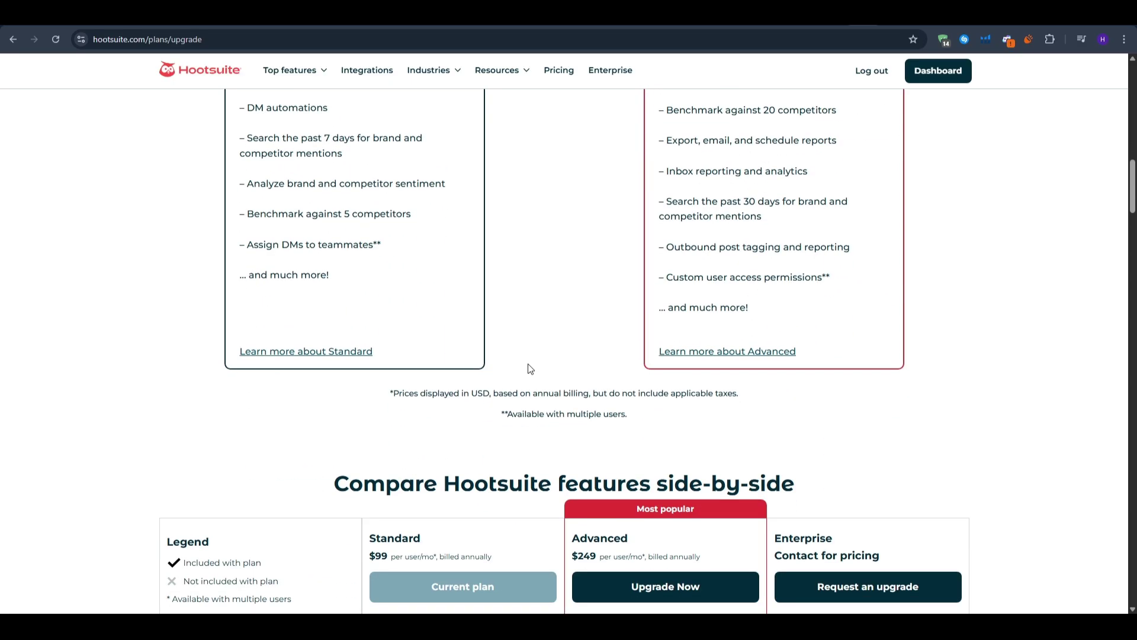
pyautogui.scroll(7, 530, 368)
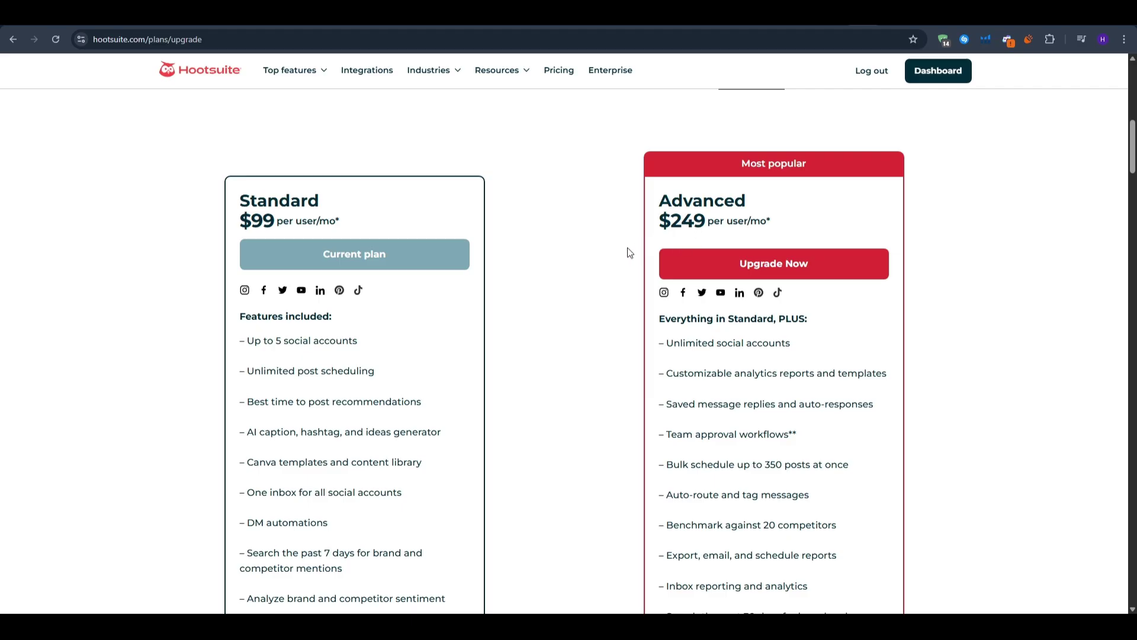
pyautogui.scroll(10, 611, 265)
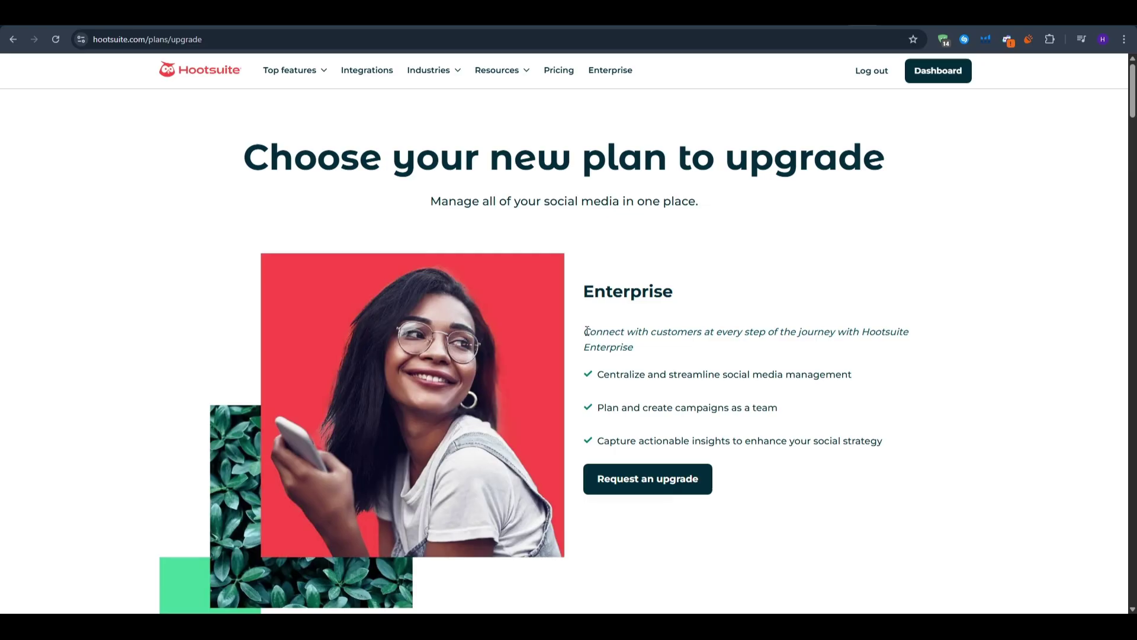
pyautogui.scroll(-12, 587, 332)
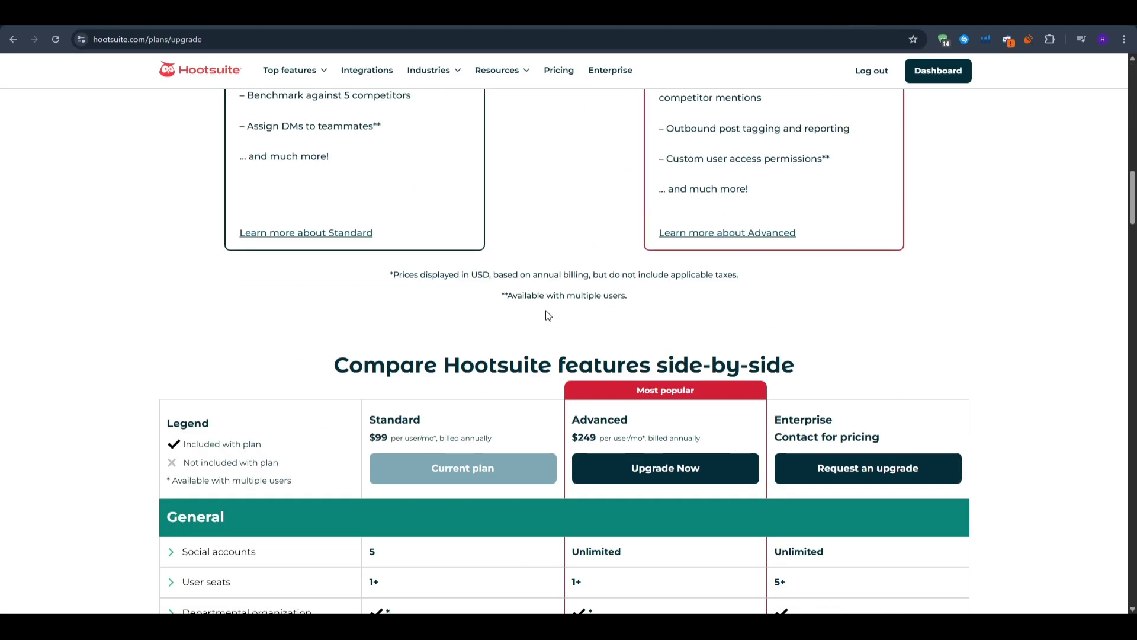
# Highlight the USD pricing note and Standard's $99 price, then review the feature comparison table
pyautogui.moveTo(398, 275); pyautogui.dragTo(555, 276)
pyautogui.click(542, 276)
pyautogui.scroll(-2, 541, 277)
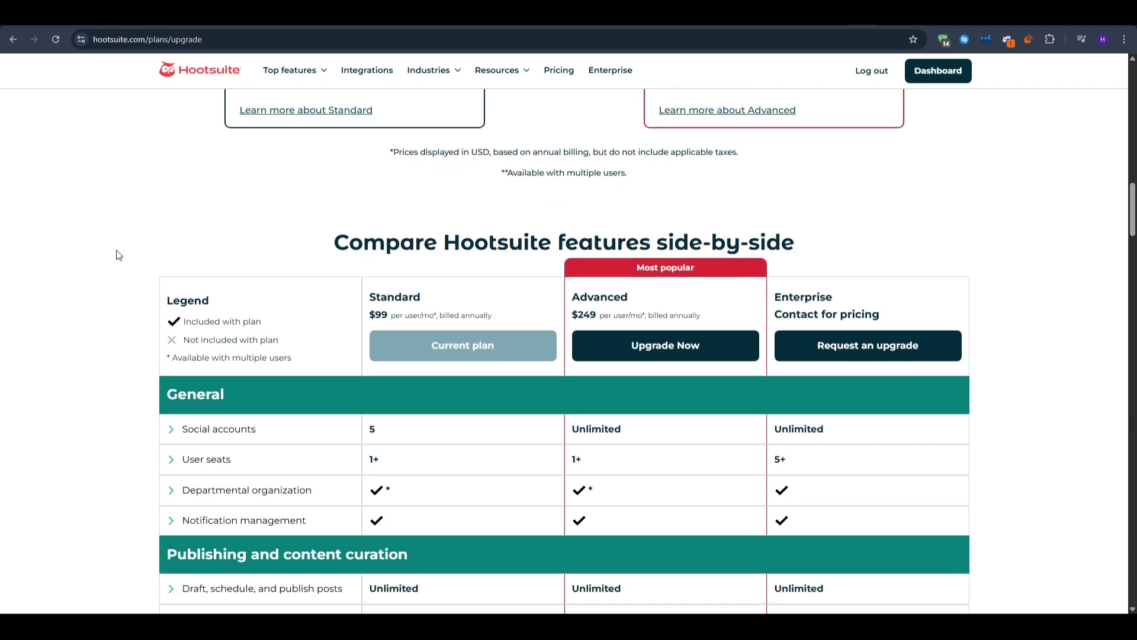
pyautogui.scroll(-2, 118, 255)
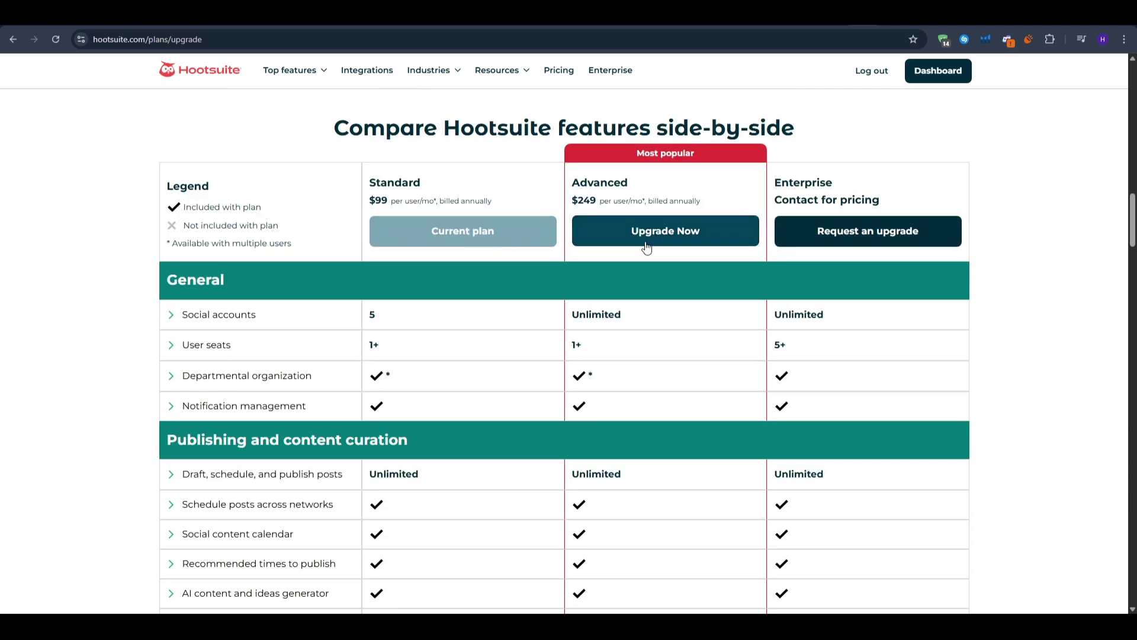
pyautogui.doubleClick(381, 202)
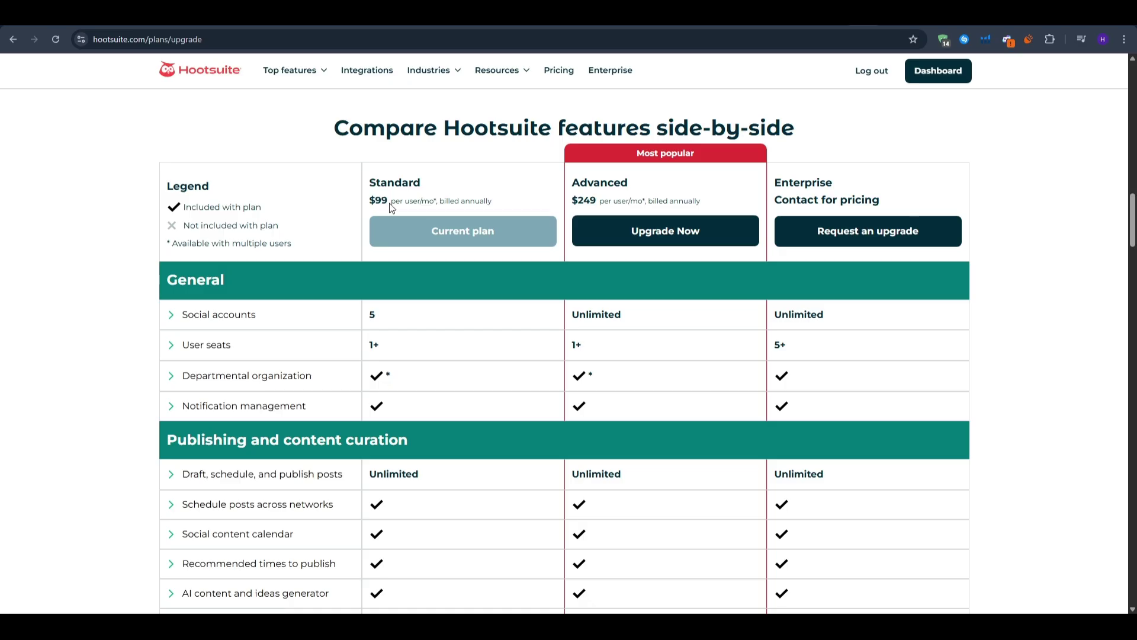
pyautogui.scroll(-15, 381, 209)
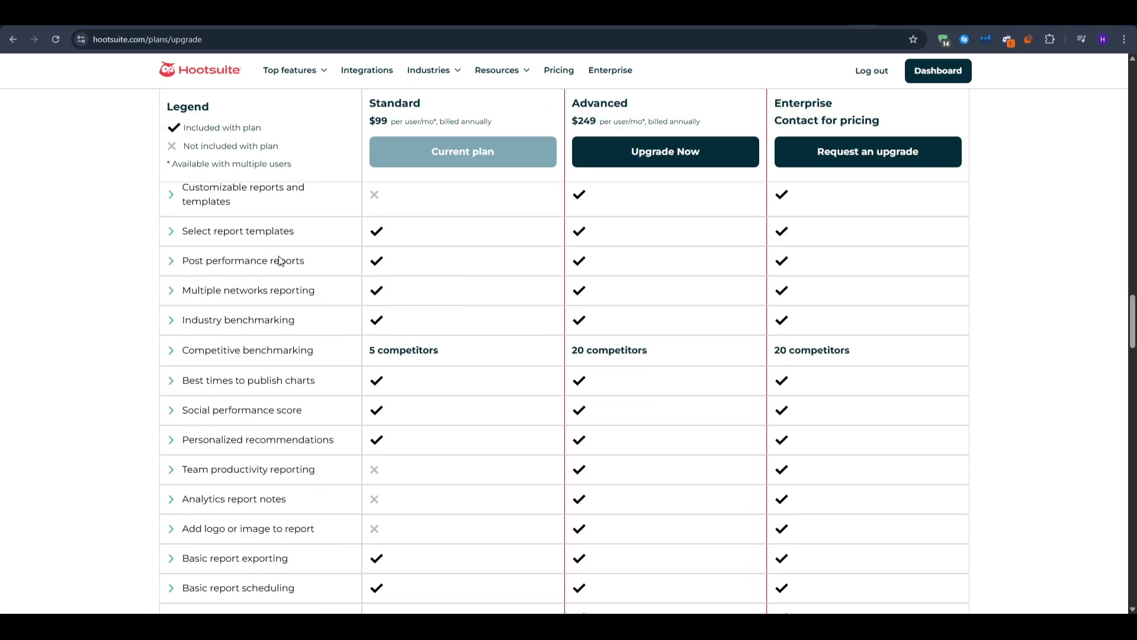
pyautogui.scroll(-20, 281, 261)
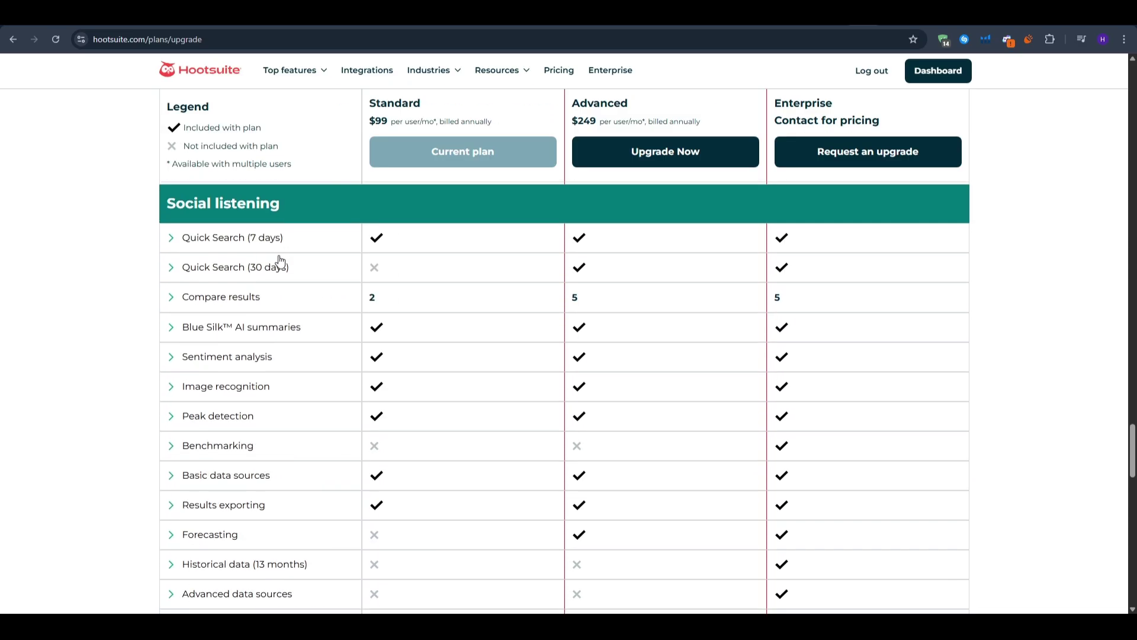
pyautogui.scroll(-20, 281, 261)
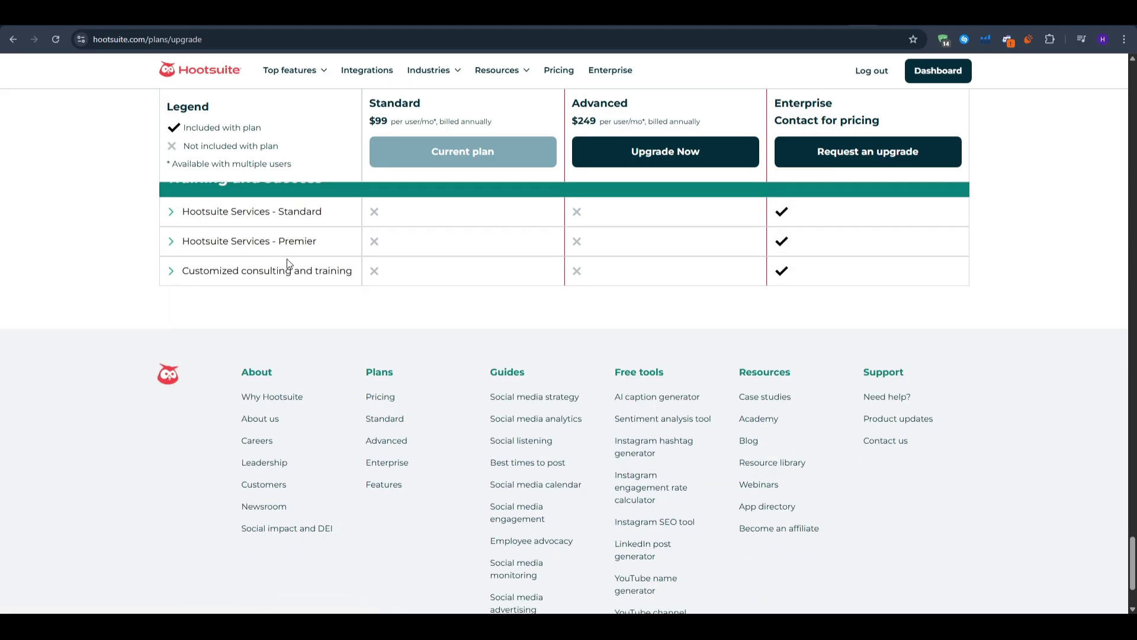
pyautogui.scroll(20, 442, 371)
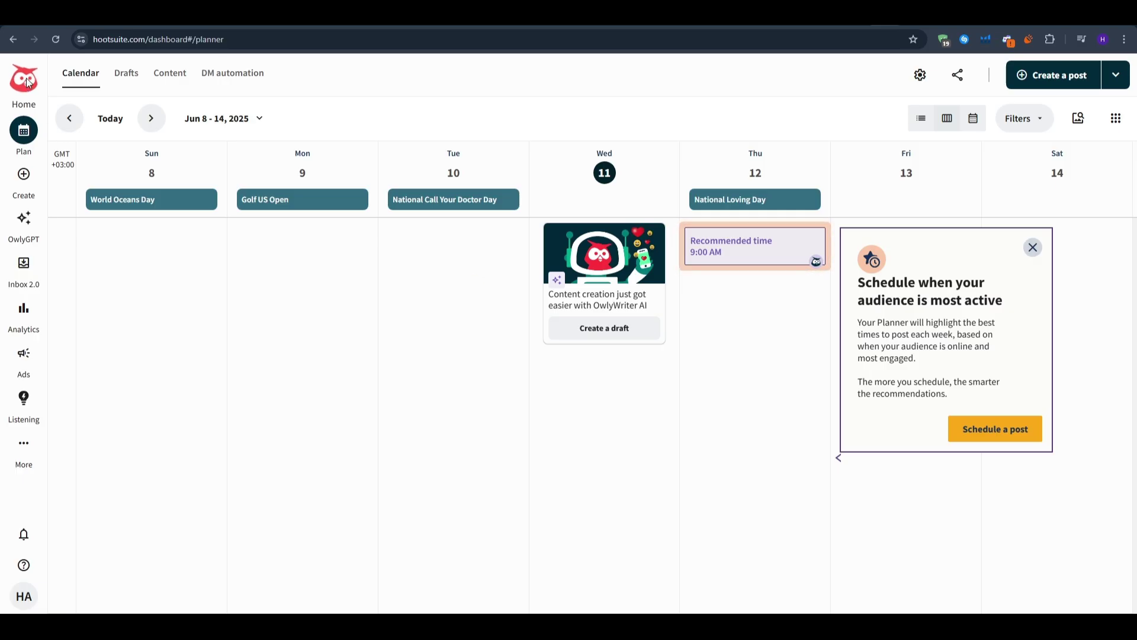
# Return to the Home dashboard and scroll down to its locked social performance score
pyautogui.click(27, 83)
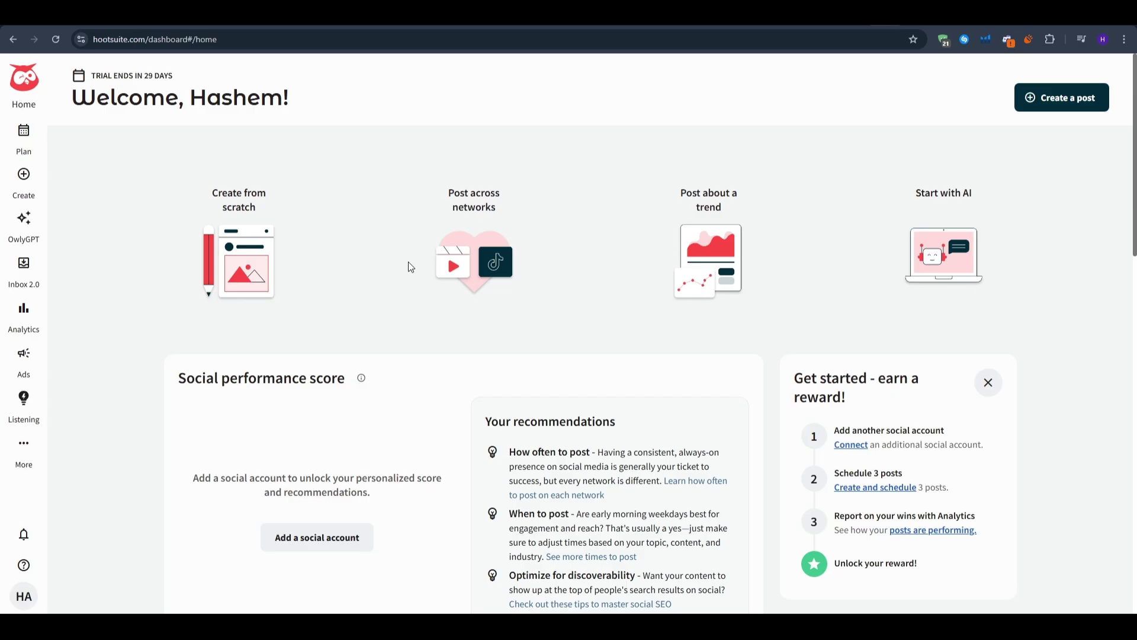
pyautogui.scroll(-2, 409, 273)
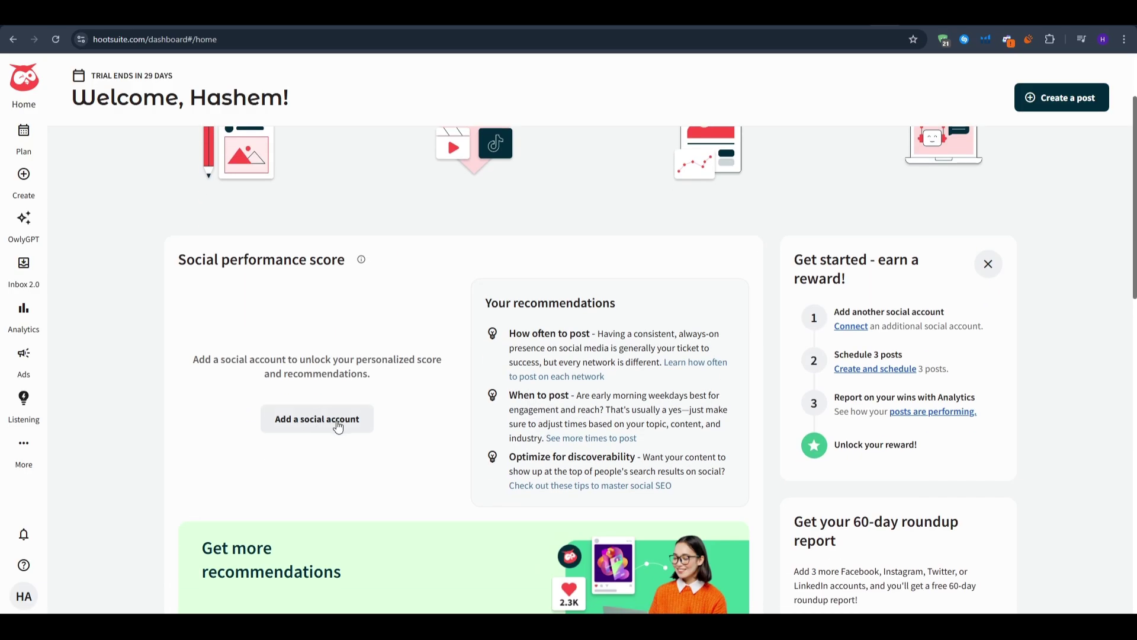
# Open the Add an account dialog listing Facebook, Instagram Business, Twitter, LinkedIn, TikTok and others
pyautogui.click(337, 426)
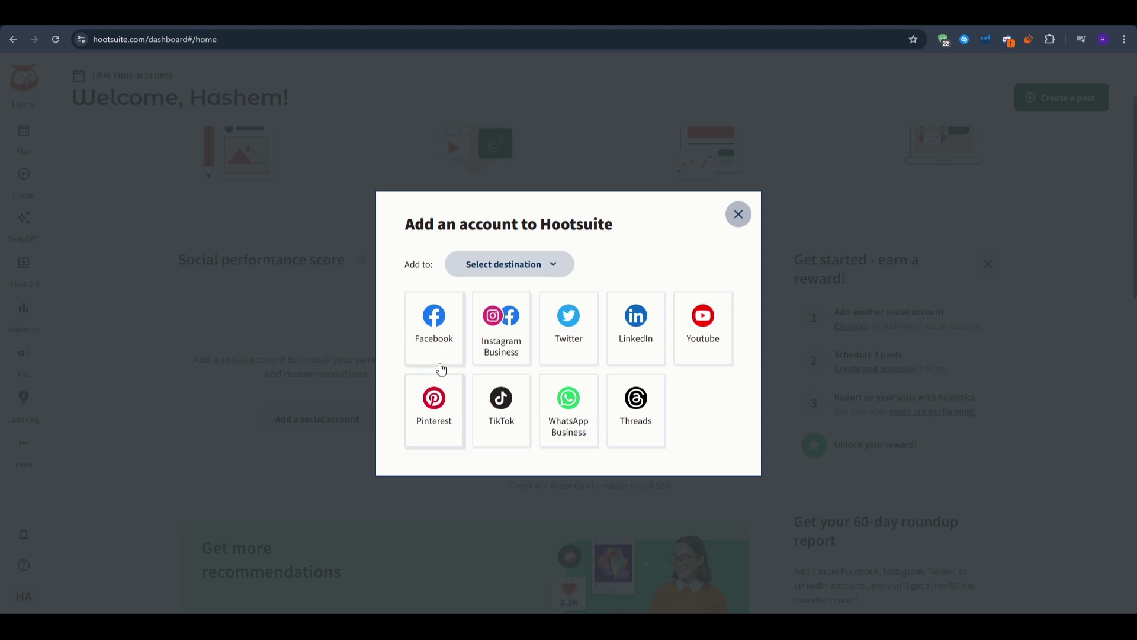
pyautogui.moveTo(692, 224); pyautogui.dragTo(736, 214)
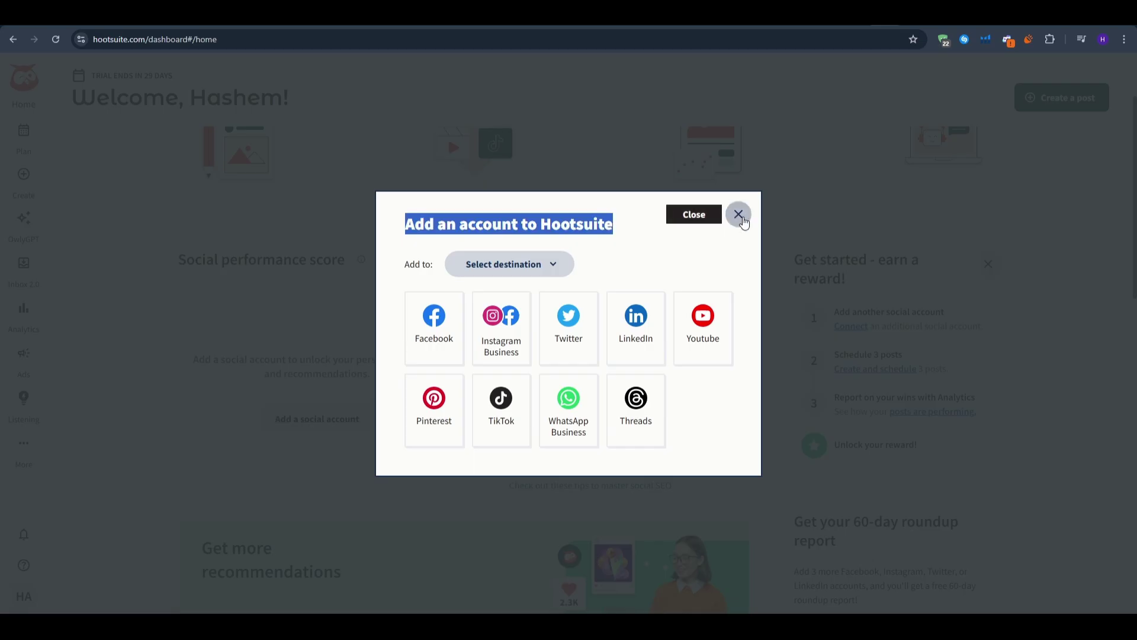
# Close the add-account dialog and browse the Home recommendations and Business and Finance Listening topics
pyautogui.click(738, 213)
pyautogui.scroll(-10, 569, 311)
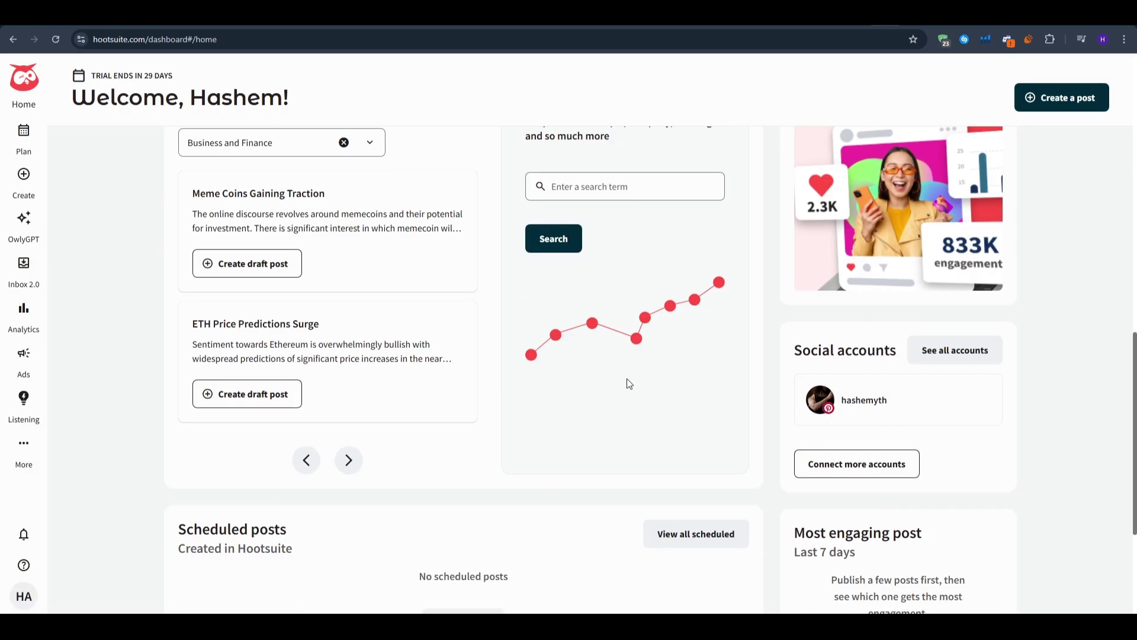
pyautogui.scroll(4, 522, 380)
pyautogui.scroll(-2, 144, 360)
pyautogui.scroll(9, 144, 359)
pyautogui.scroll(3, 145, 357)
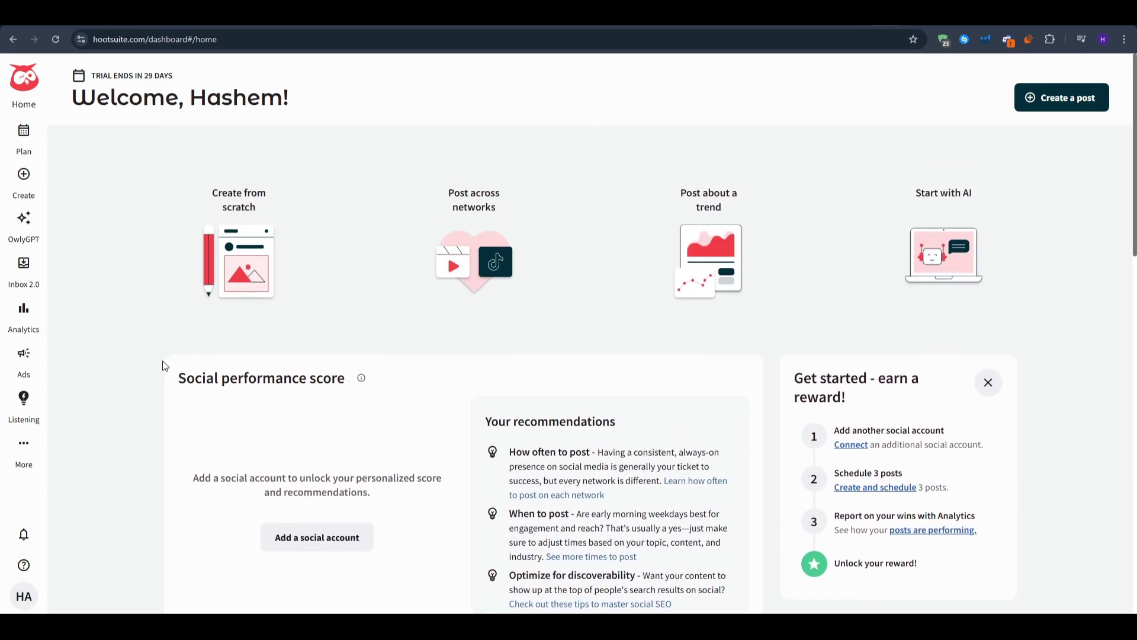
pyautogui.scroll(-6, 230, 380)
pyautogui.scroll(-3, 231, 384)
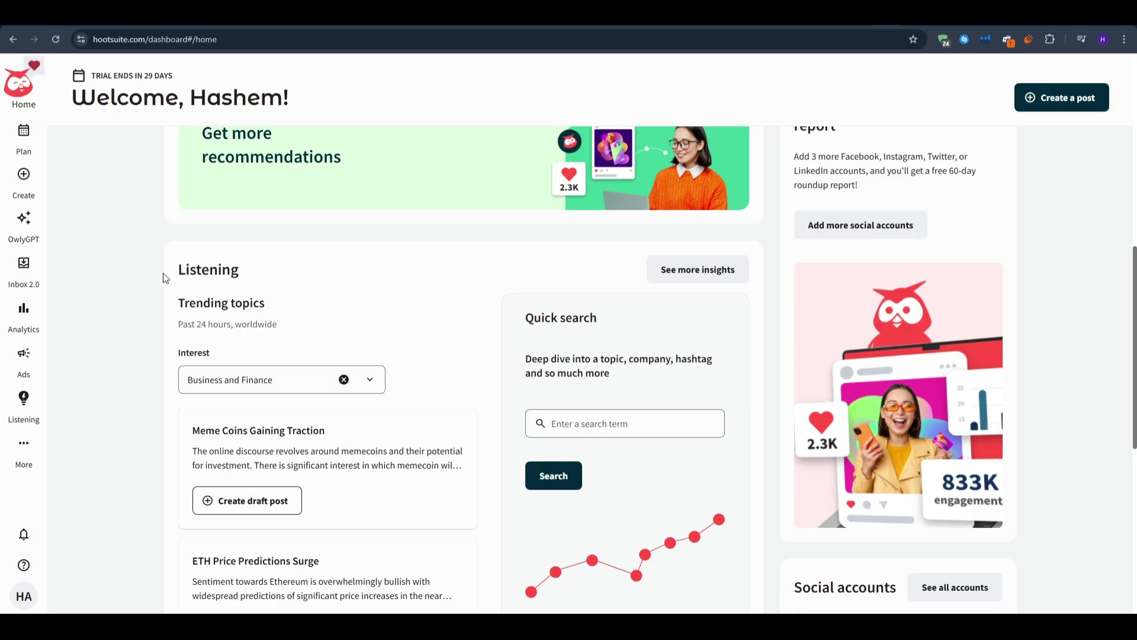
pyautogui.scroll(-2, 176, 289)
pyautogui.scroll(-2, 176, 292)
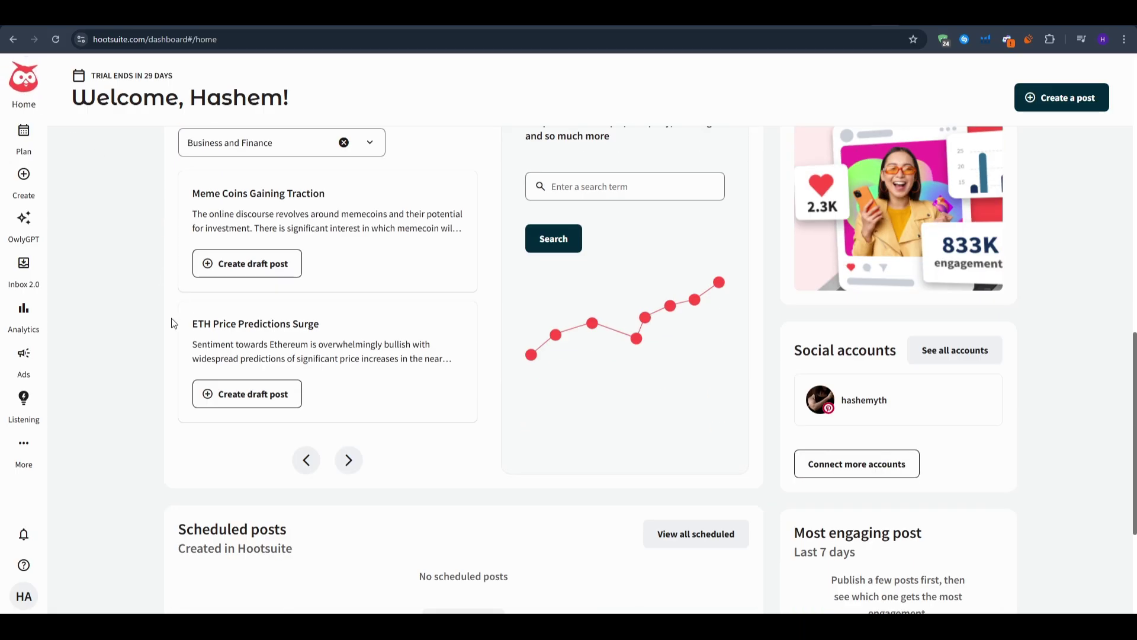
pyautogui.scroll(6, 174, 338)
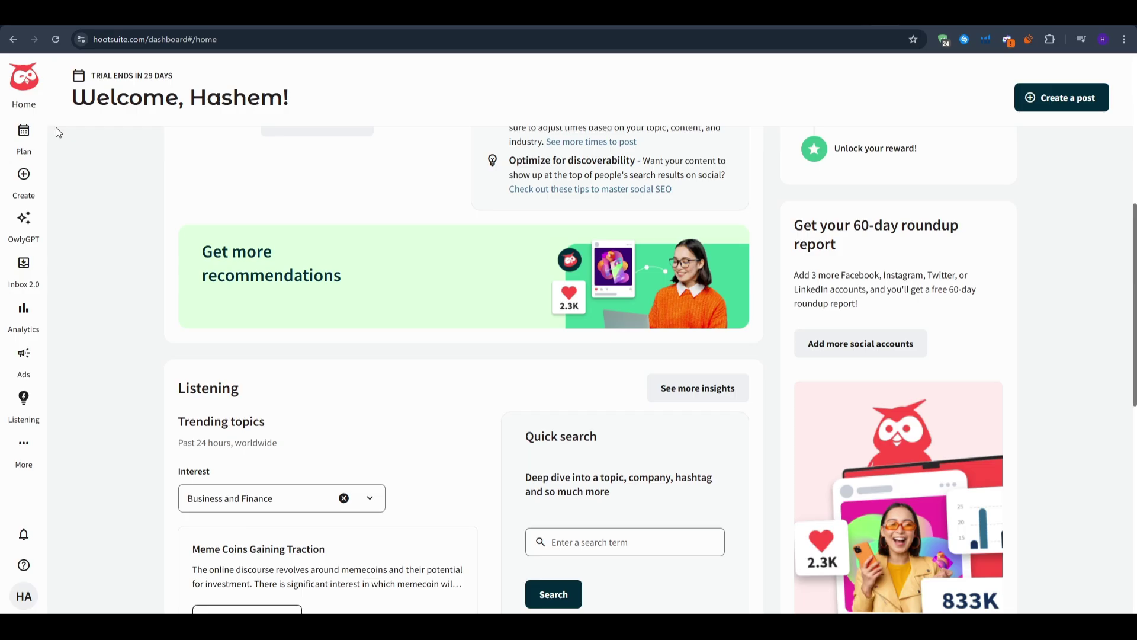
# Start a new post from the Create menu and open its empty Publish to account list
pyautogui.click(25, 181)
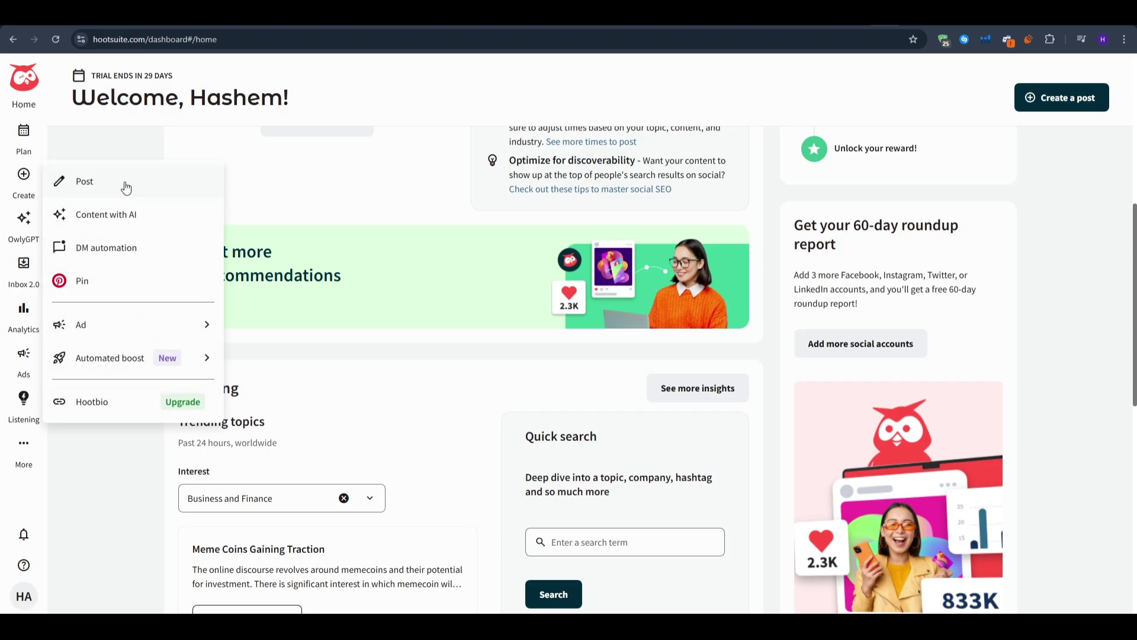
pyautogui.click(80, 183)
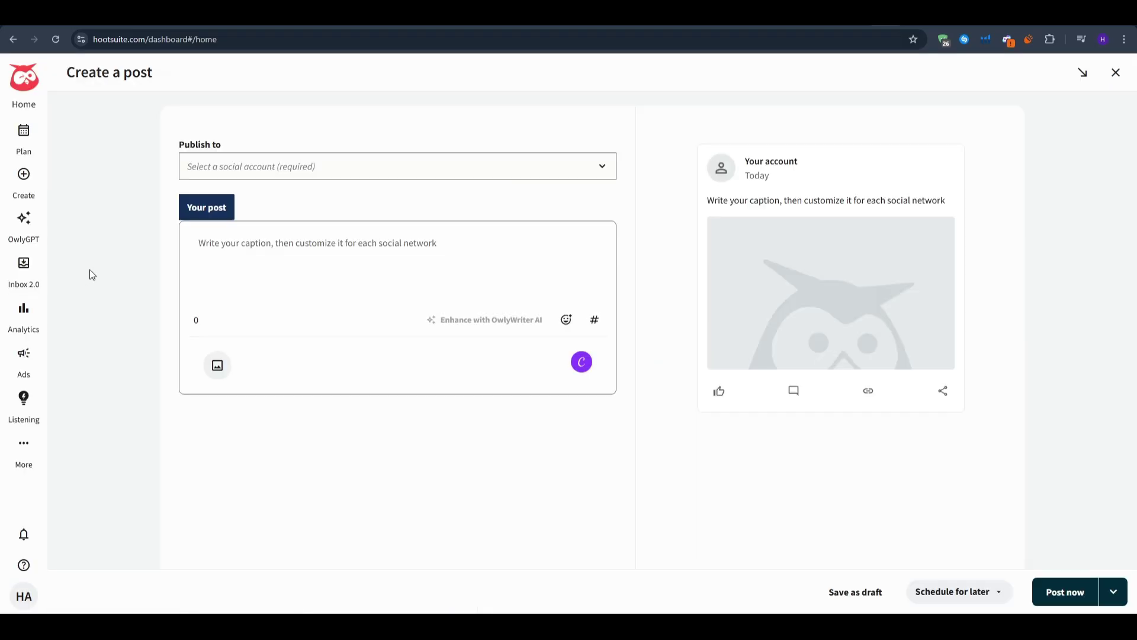
pyautogui.click(235, 165)
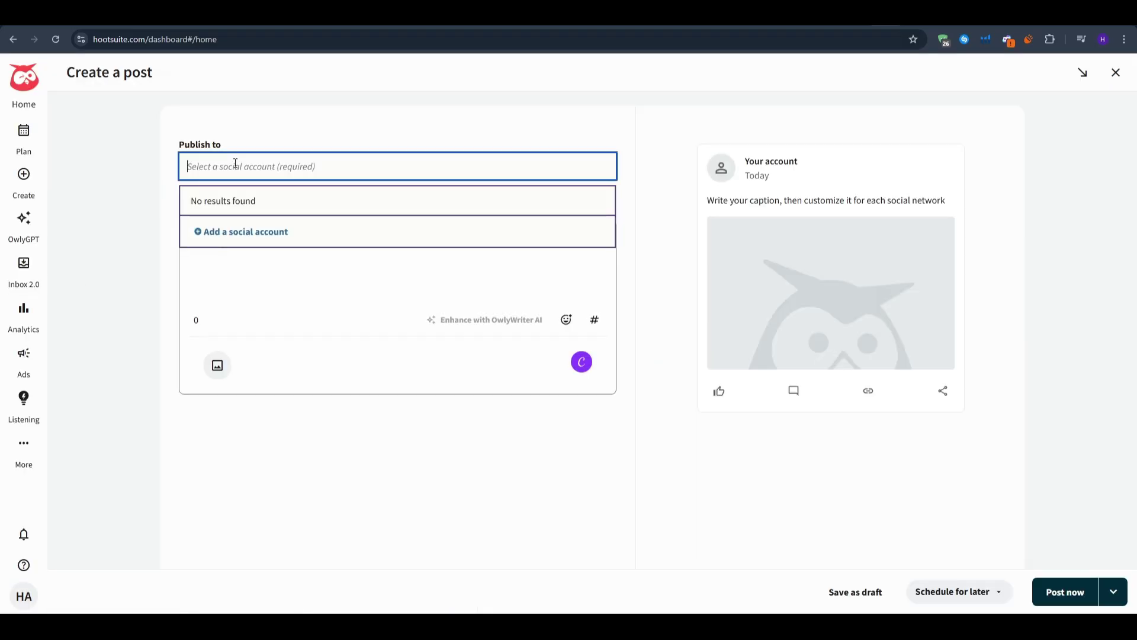
# Open the 'Add an account to Hootsuite' prompt from the composer, then close it unused
pyautogui.click(273, 234)
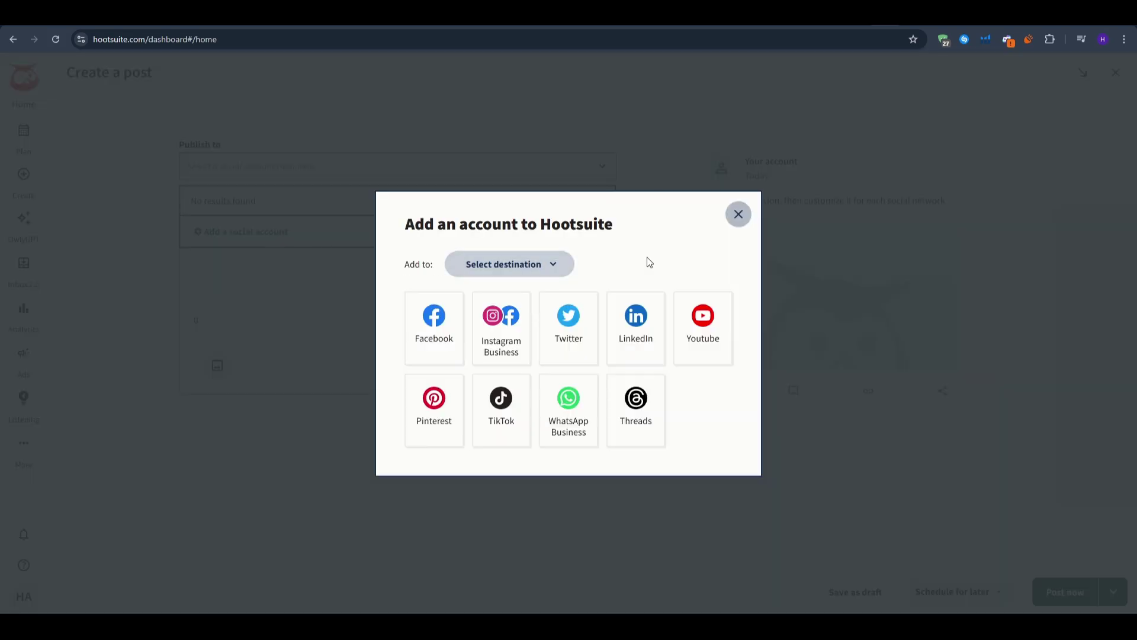
pyautogui.click(738, 219)
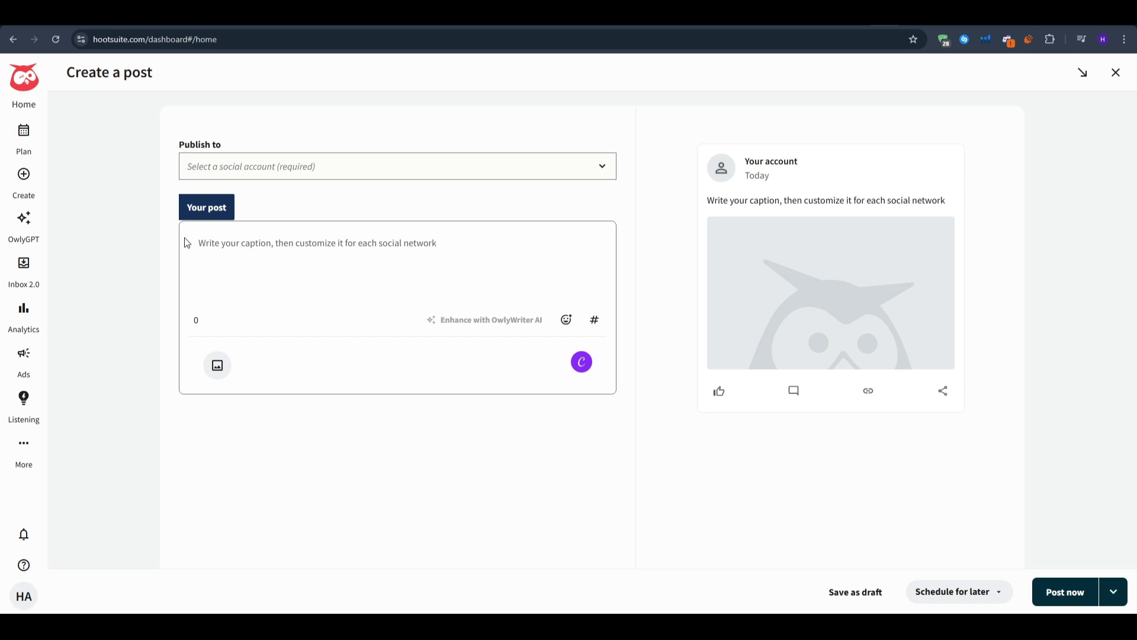
# Open OwlyWriter AI via Create > Content with AI and highlight its heading and 300-token balance
pyautogui.click(23, 183)
pyautogui.click(112, 216)
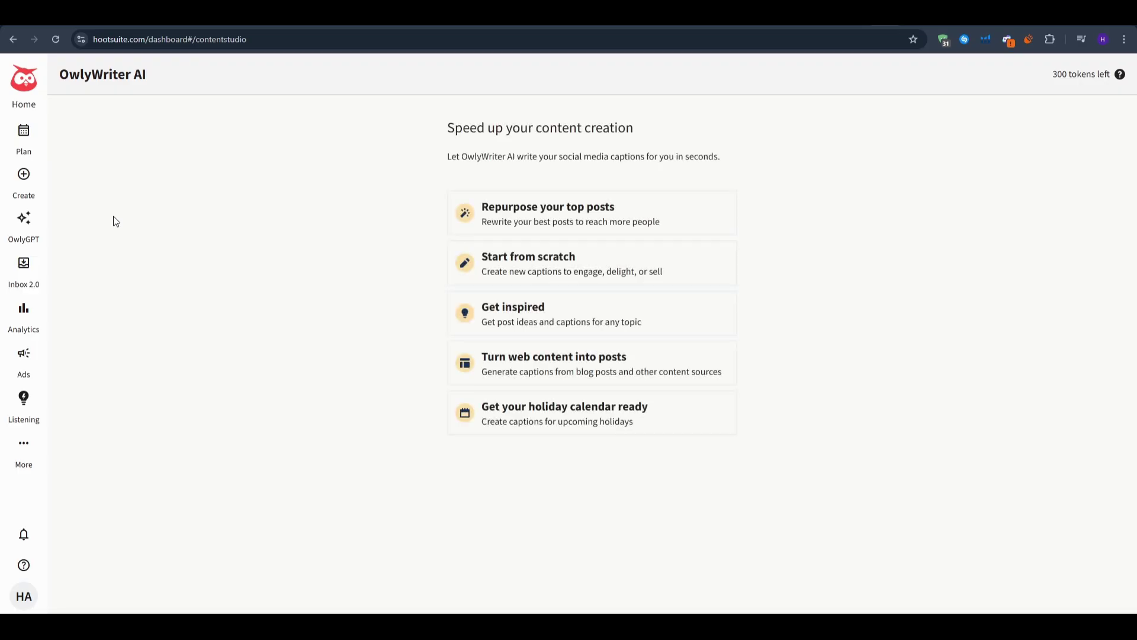
pyautogui.moveTo(58, 74); pyautogui.dragTo(153, 80)
pyautogui.click(269, 100)
pyautogui.moveTo(446, 127); pyautogui.dragTo(637, 126)
pyautogui.click(637, 127)
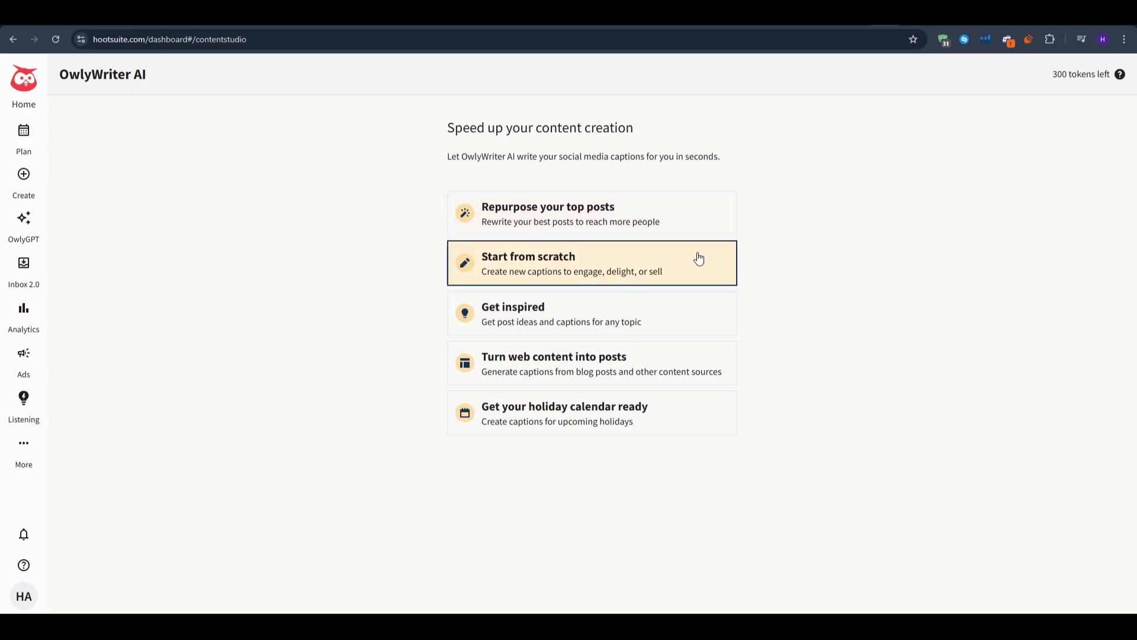
pyautogui.moveTo(1052, 75); pyautogui.dragTo(1108, 74)
pyautogui.click(1059, 153)
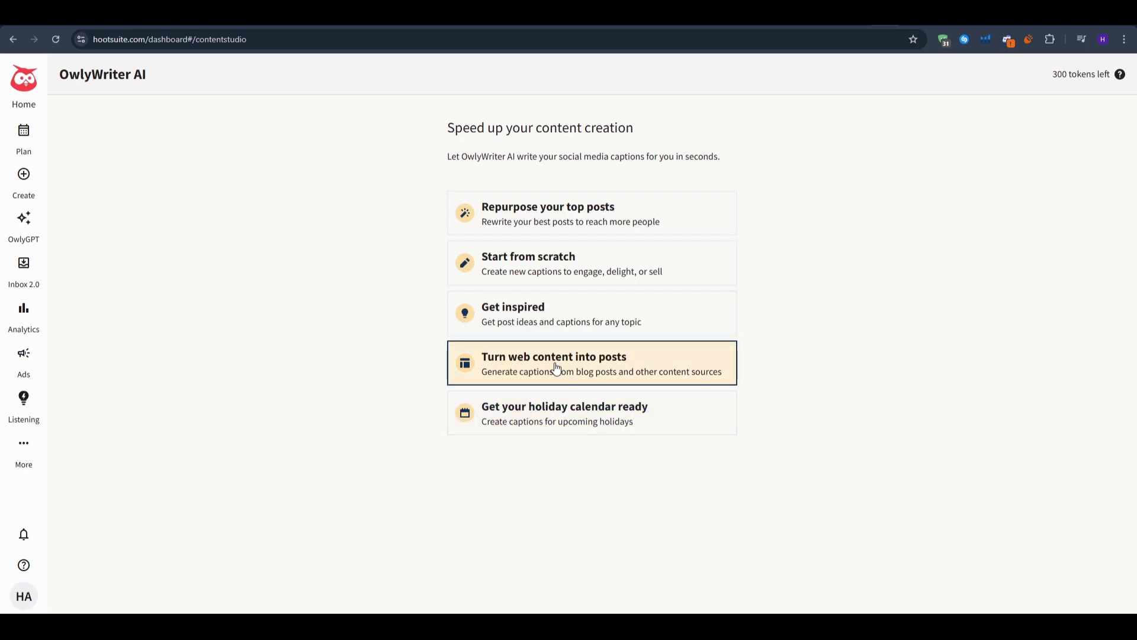
# Choose 'Turn web content into posts' and highlight its link-to-caption description
pyautogui.click(510, 371)
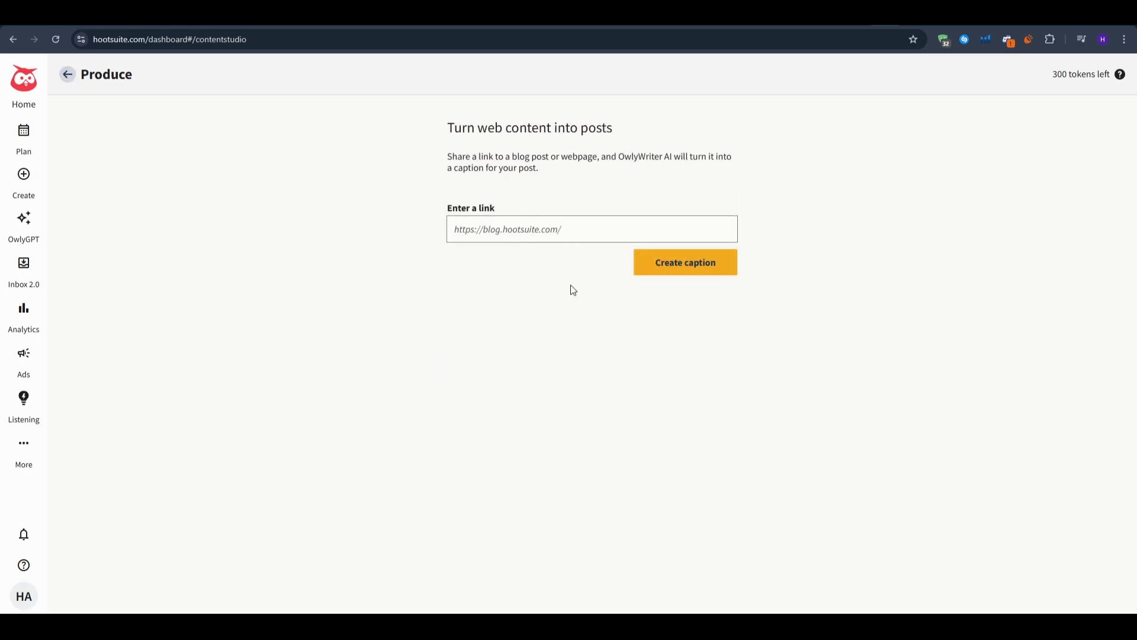
pyautogui.moveTo(546, 180); pyautogui.dragTo(434, 126)
pyautogui.click(431, 142)
# Visit the OwlyGPT assistant page, then expand the More navigation options
pyautogui.click(67, 74)
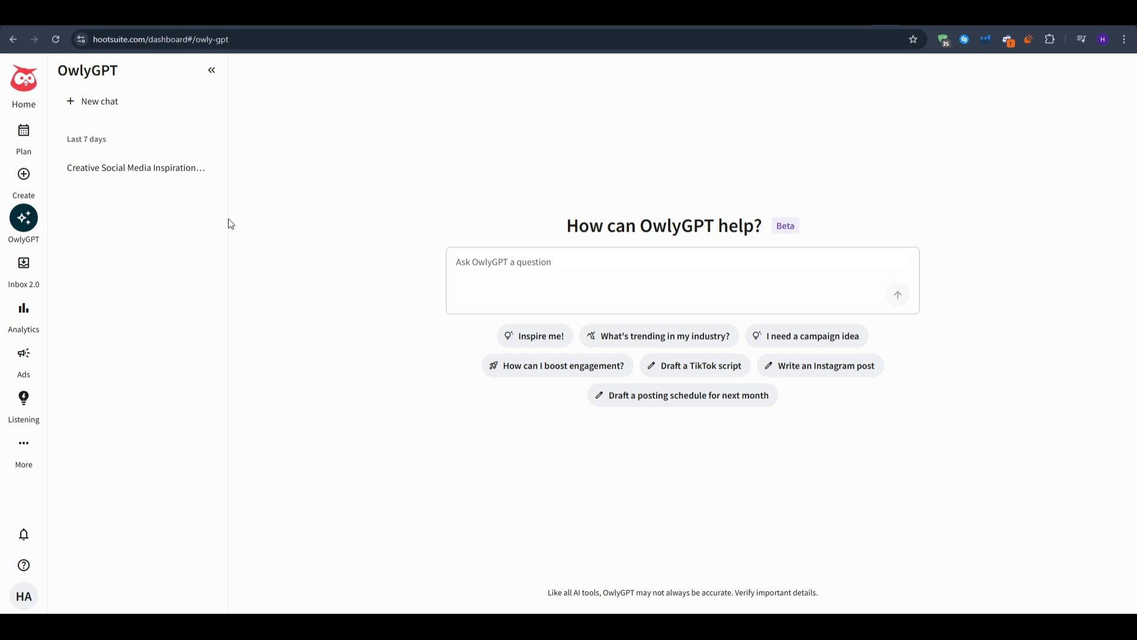
pyautogui.click(23, 448)
# Open Streams, begin a posts-and-mentions stream, view account destinations, then cancel the setup
pyautogui.click(140, 148)
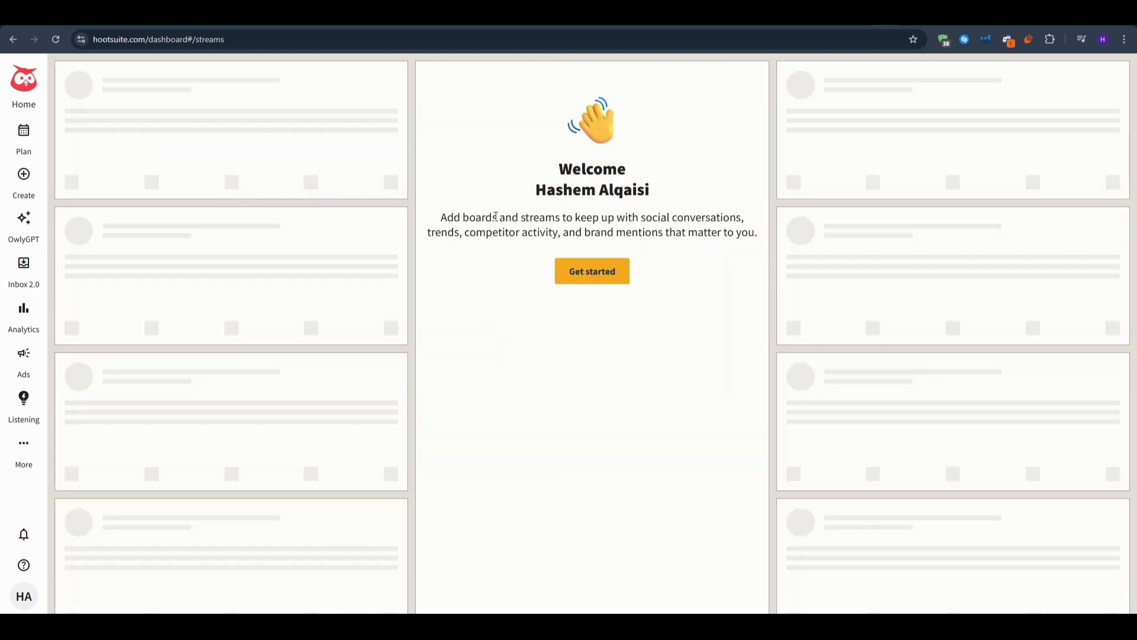
pyautogui.click(568, 278)
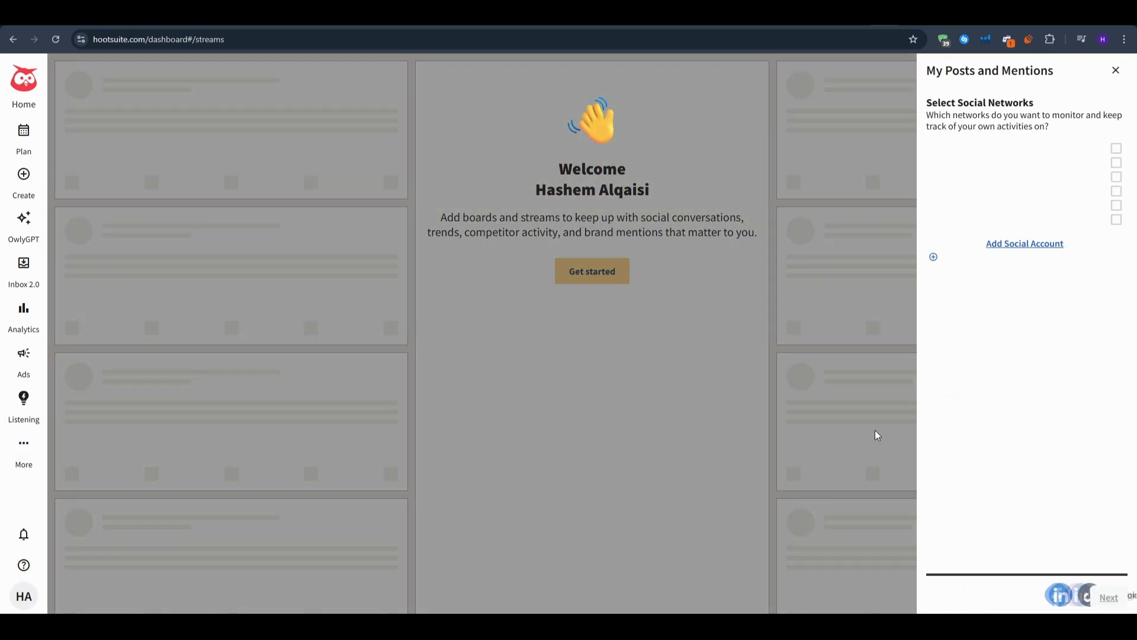
pyautogui.click(1050, 246)
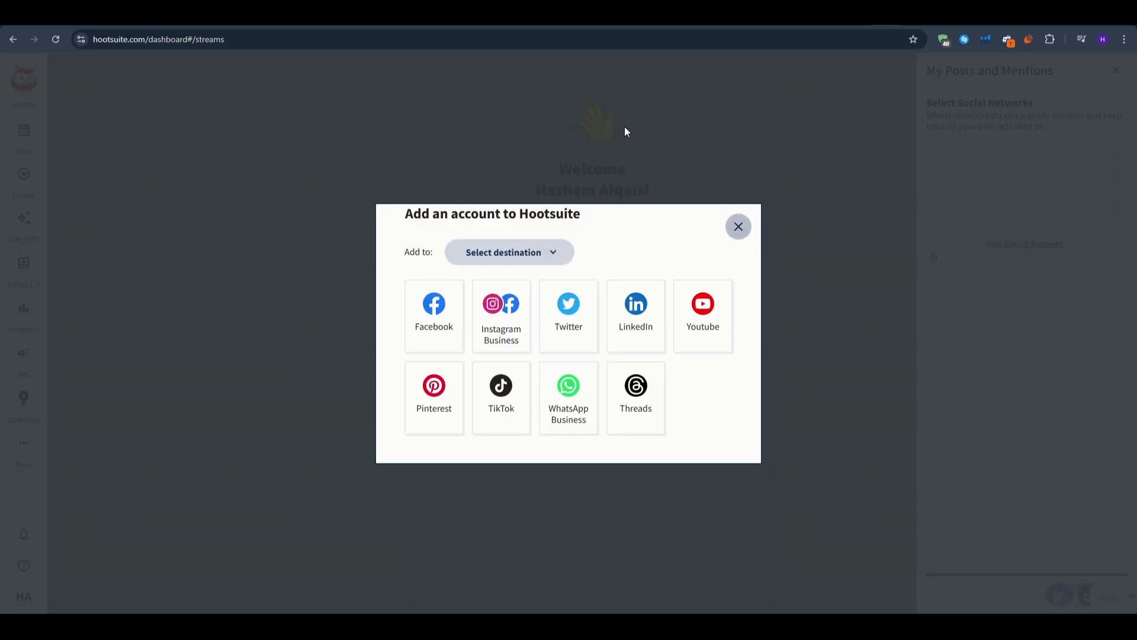
pyautogui.click(506, 243)
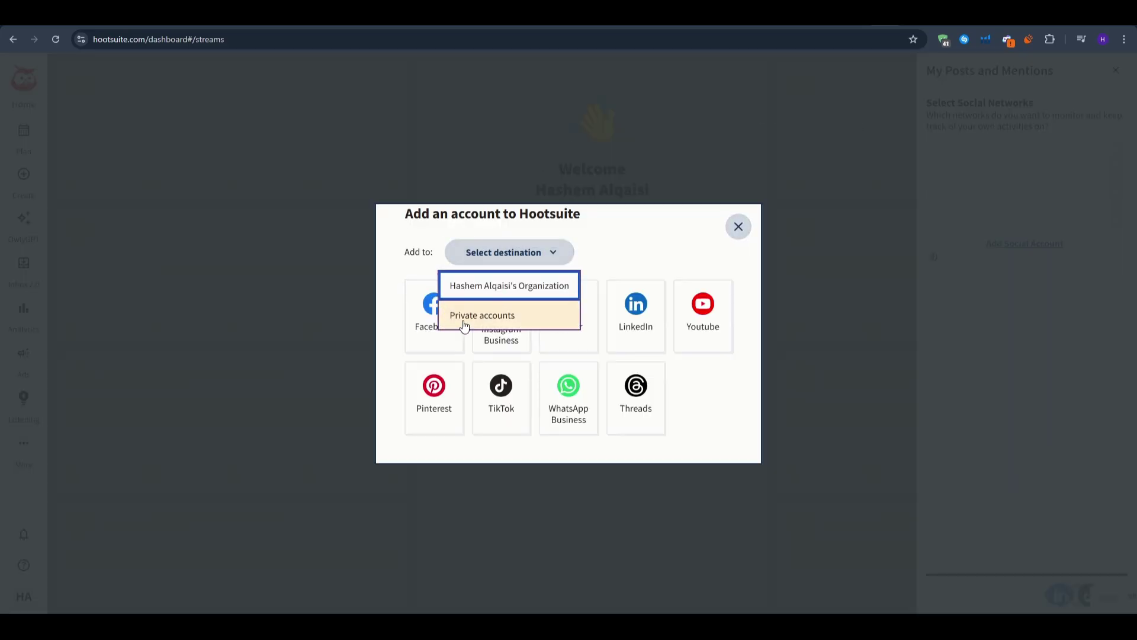
pyautogui.click(738, 227)
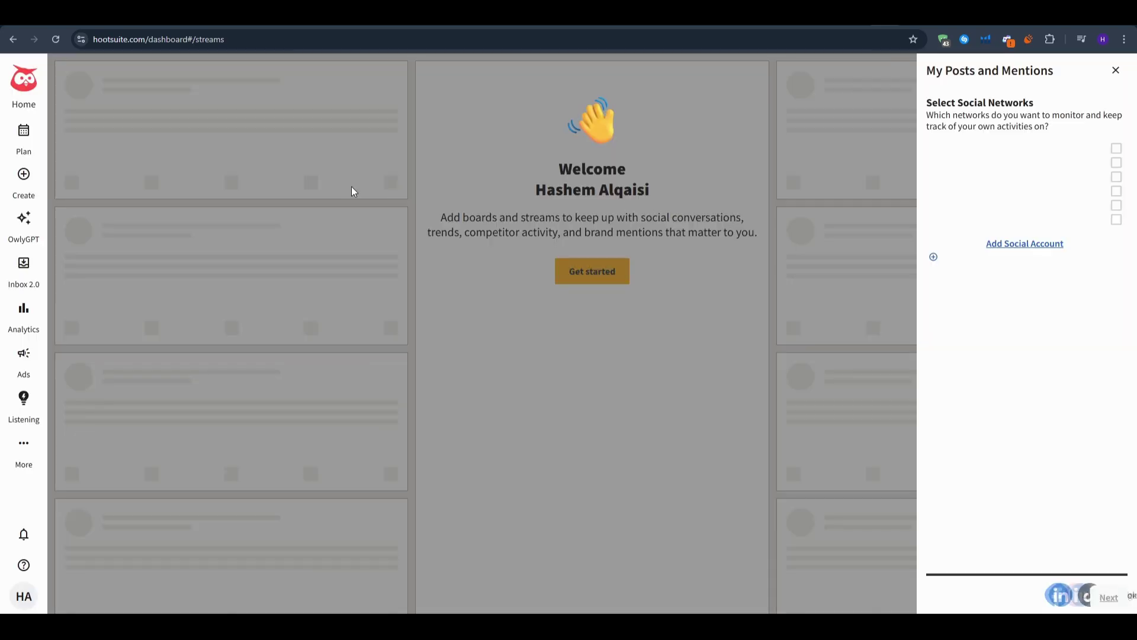
pyautogui.click(1116, 70)
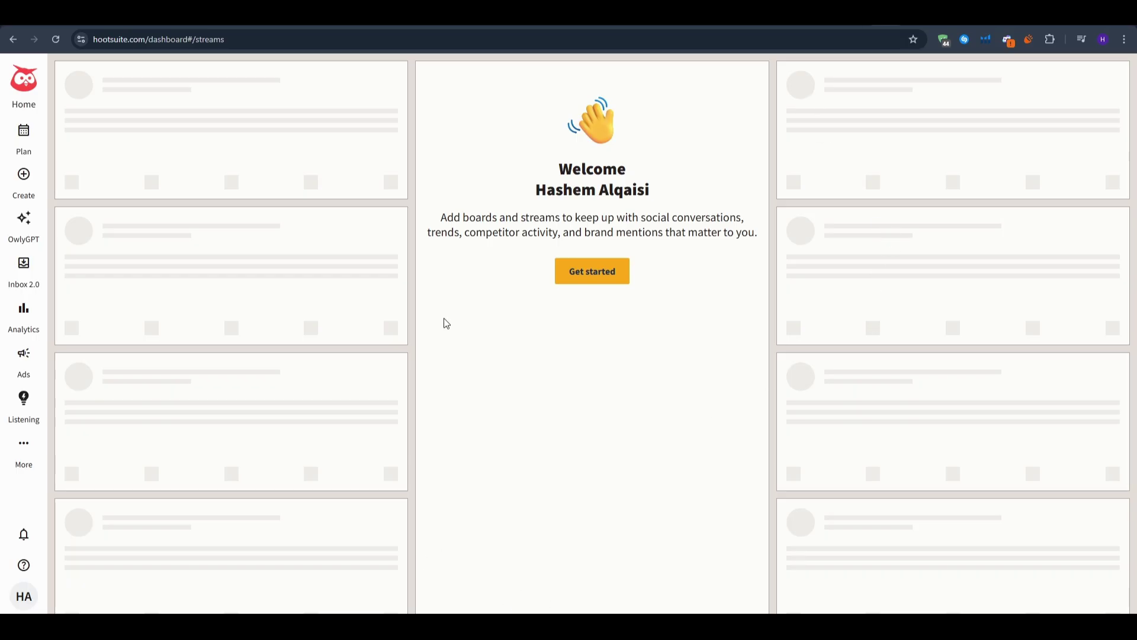
# Open the Planner, dismiss the audience-activity tip to see posting times, then go to Inbox 2.0
pyautogui.click(24, 141)
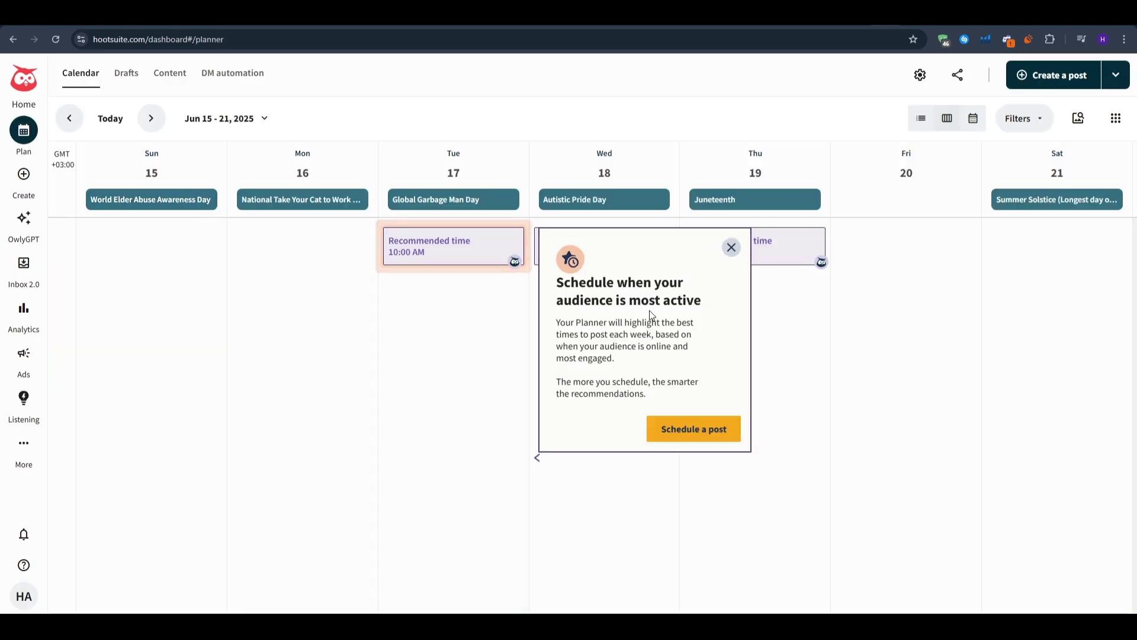
pyautogui.click(732, 247)
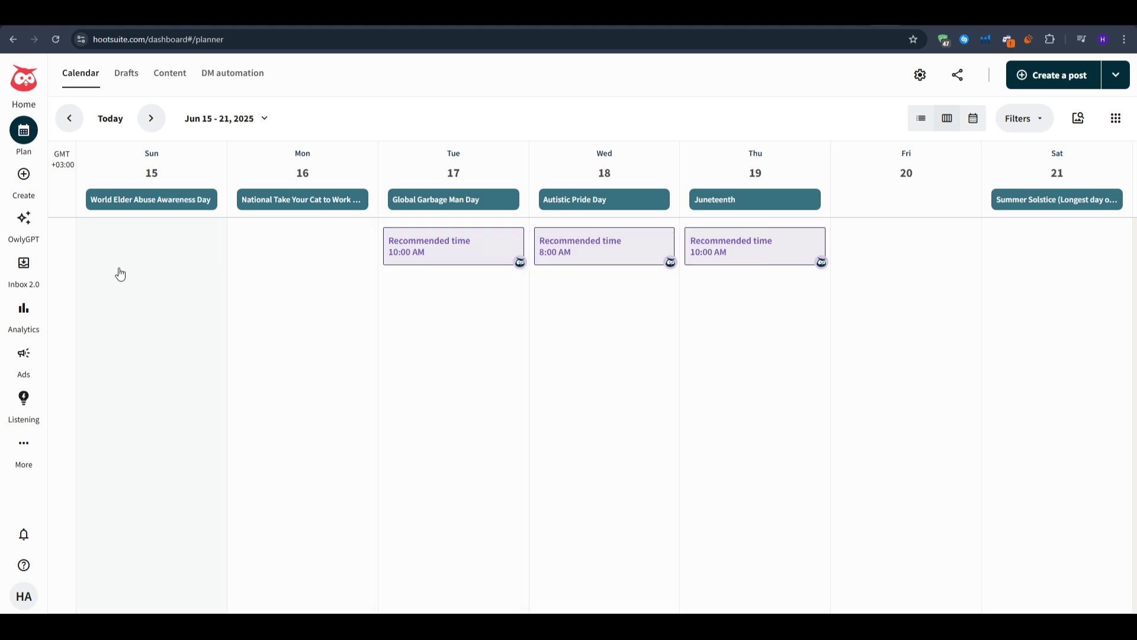
pyautogui.click(24, 277)
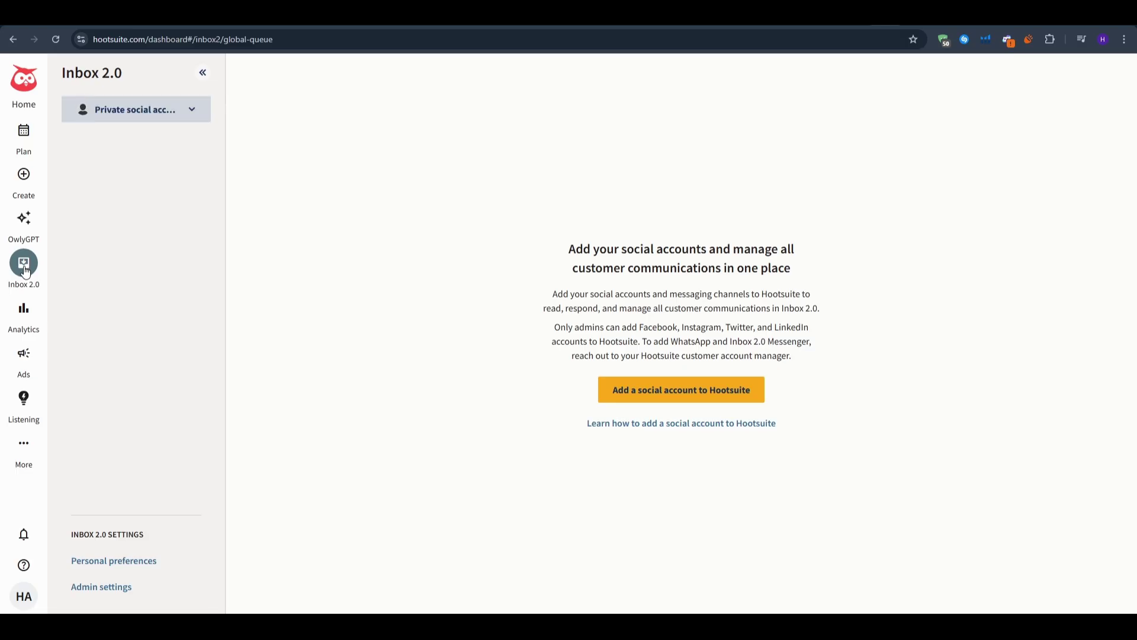
# Check Analytics, view the notifications' Account & Settings panel, then close it back to Home
pyautogui.click(34, 320)
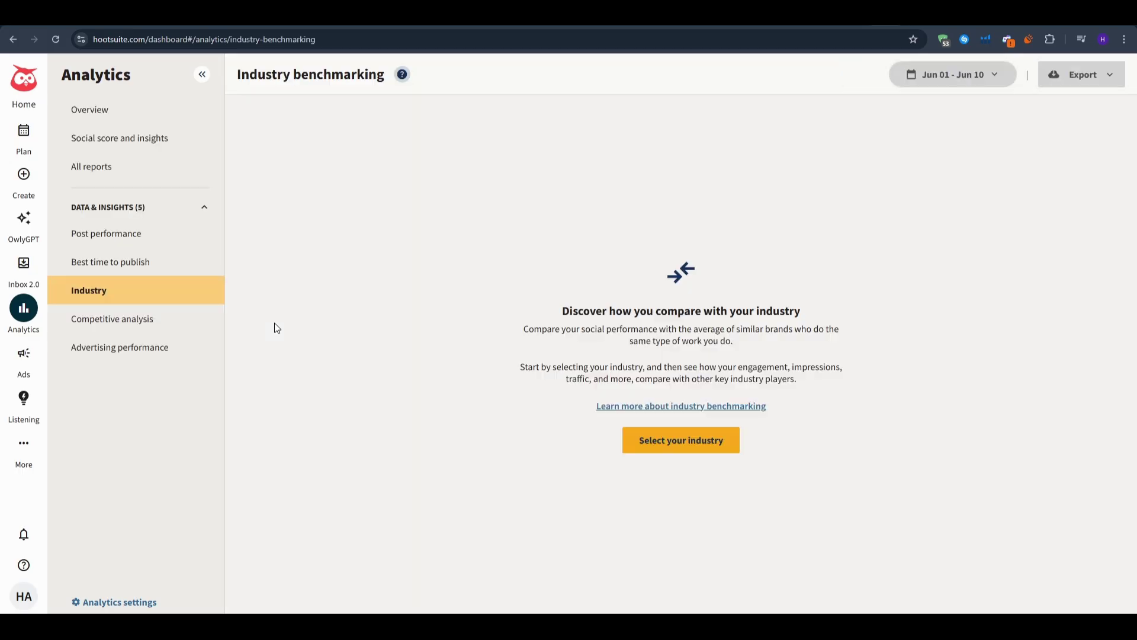
pyautogui.click(23, 538)
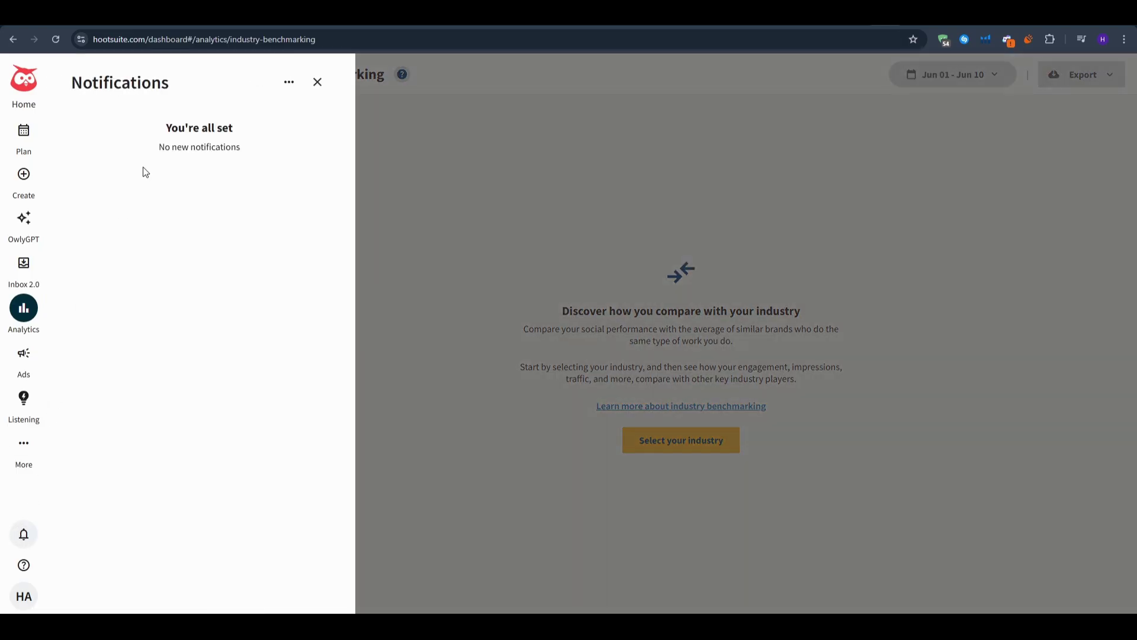
pyautogui.click(288, 82)
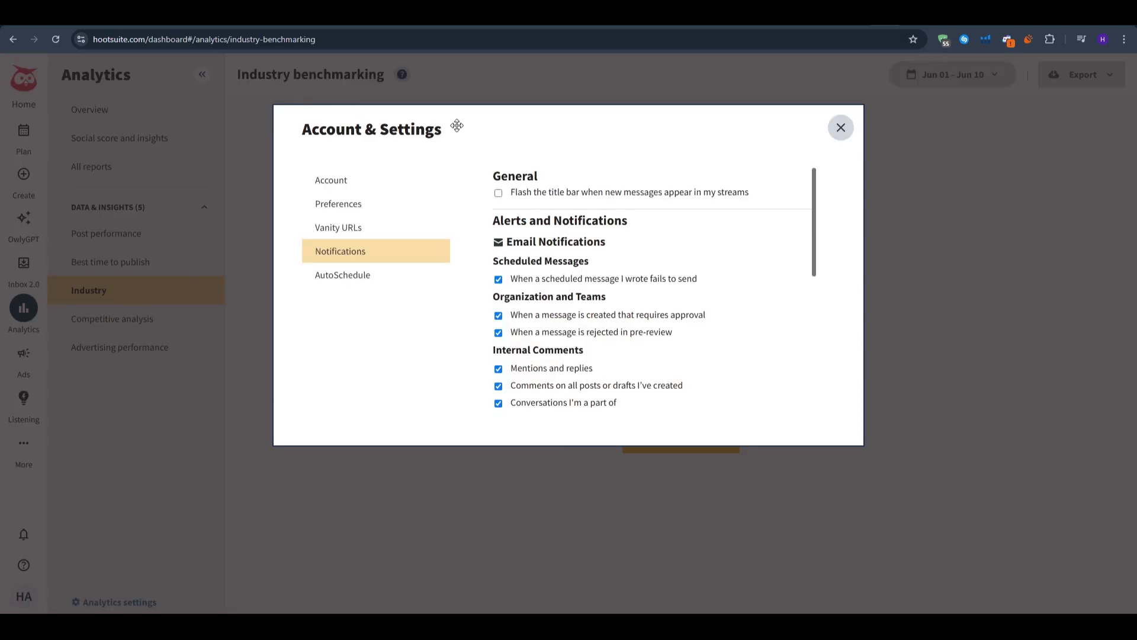
pyautogui.click(222, 382)
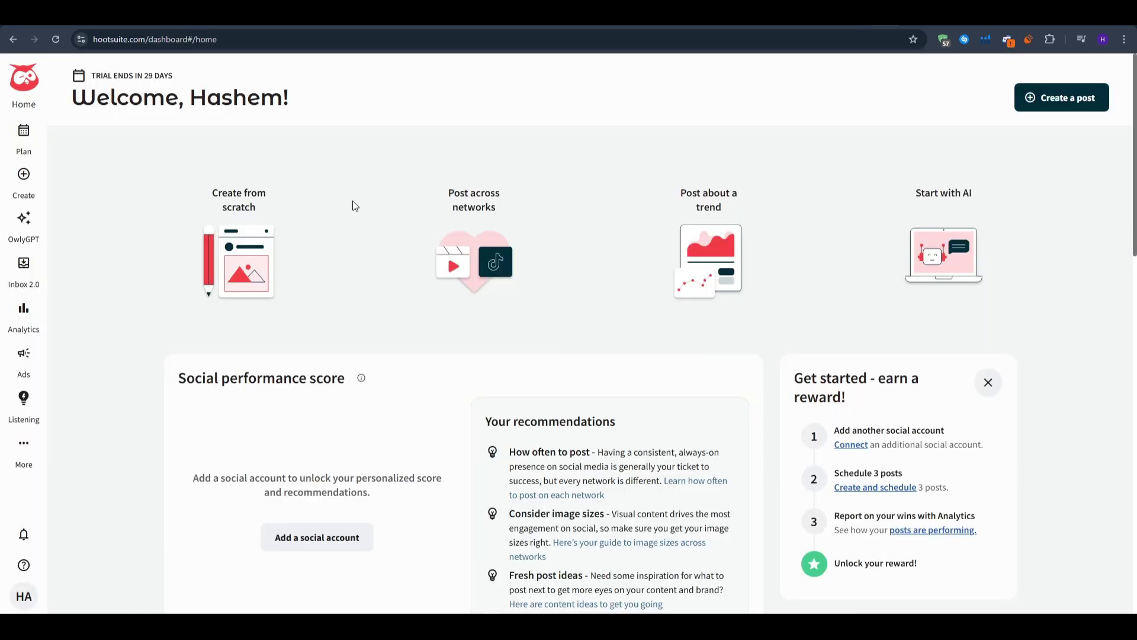
pyautogui.scroll(-4, 320, 314)
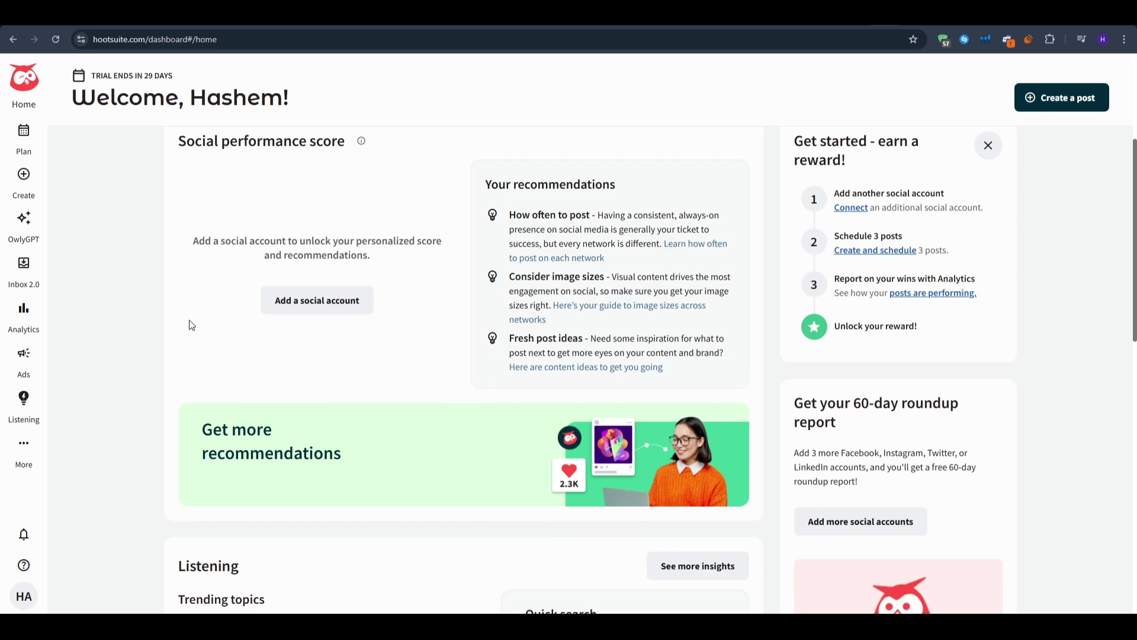
pyautogui.scroll(4, 178, 320)
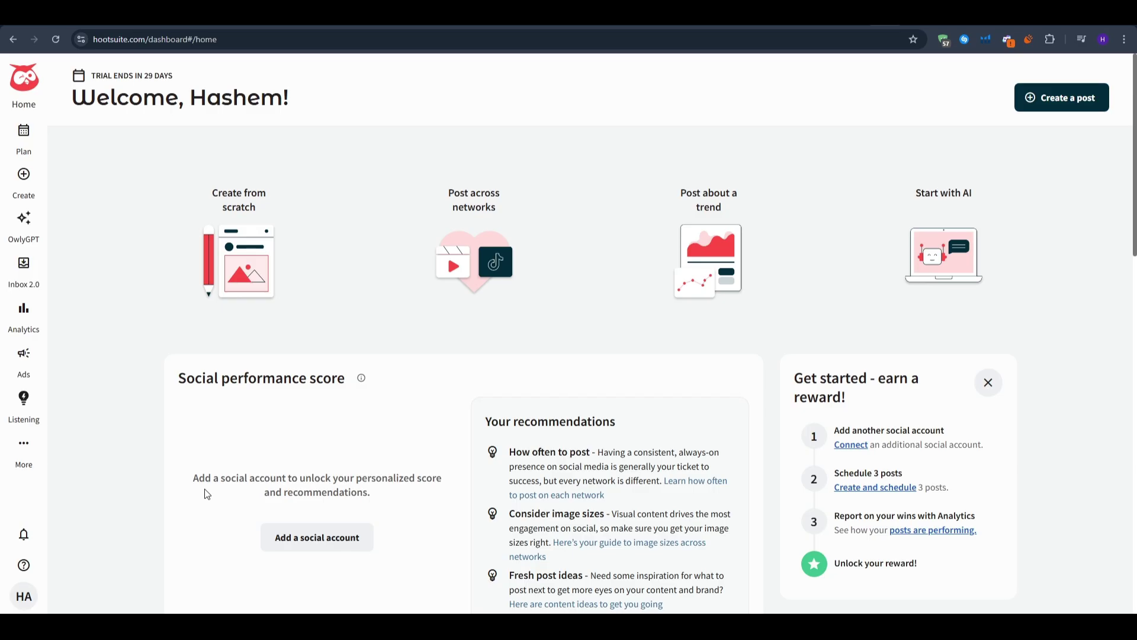
pyautogui.scroll(-3, 397, 448)
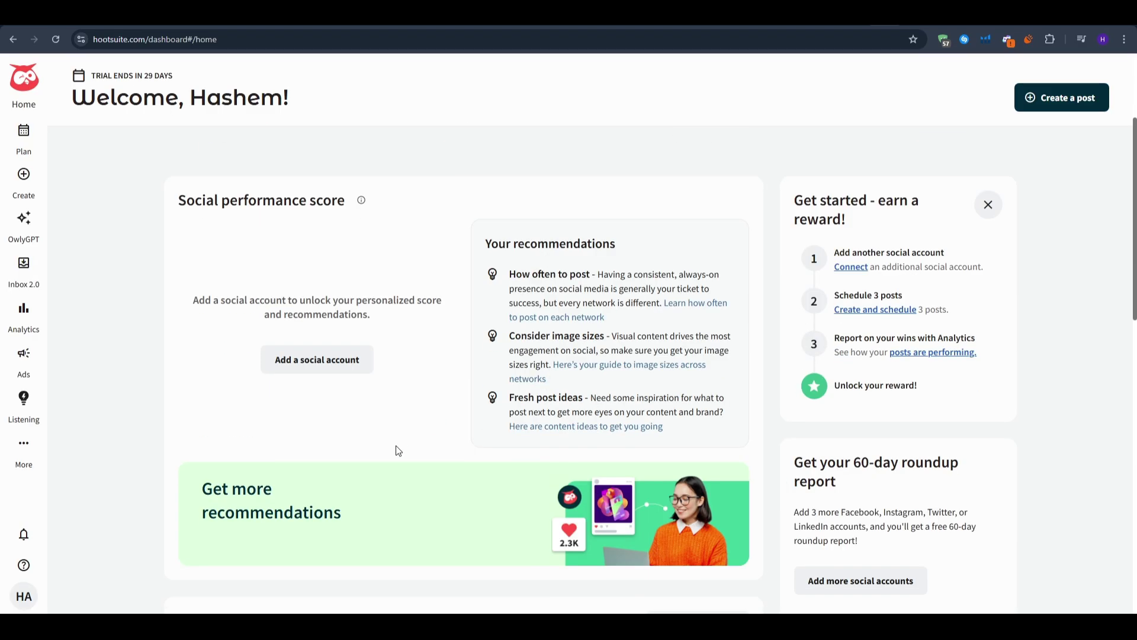
pyautogui.scroll(-10, 396, 451)
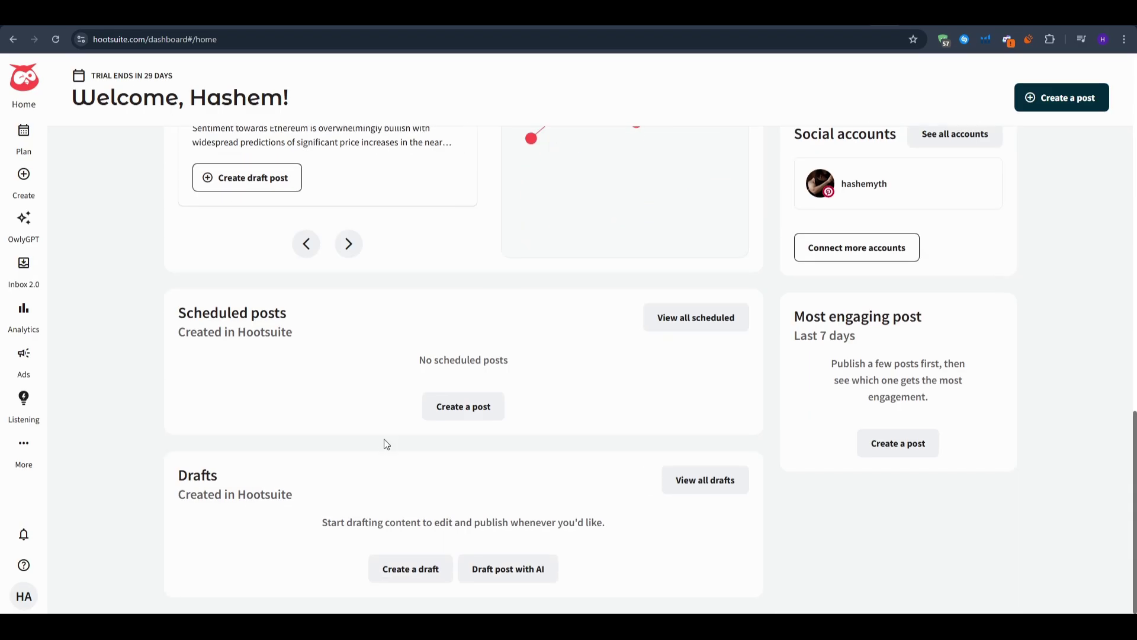
pyautogui.scroll(8, 378, 427)
pyautogui.scroll(5, 372, 427)
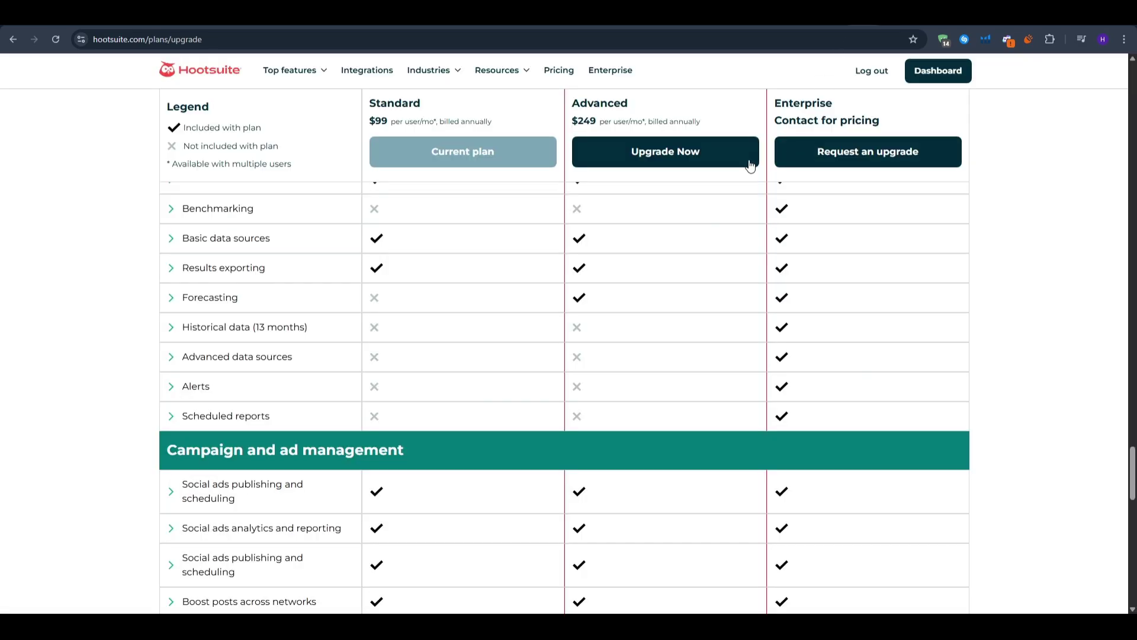
# Scroll up the Standard/Advanced/Enterprise comparison table to the 'Choose your new plan to upgrade' heading
pyautogui.scroll(4, 291, 398)
pyautogui.scroll(15, 290, 398)
pyautogui.scroll(20, 276, 414)
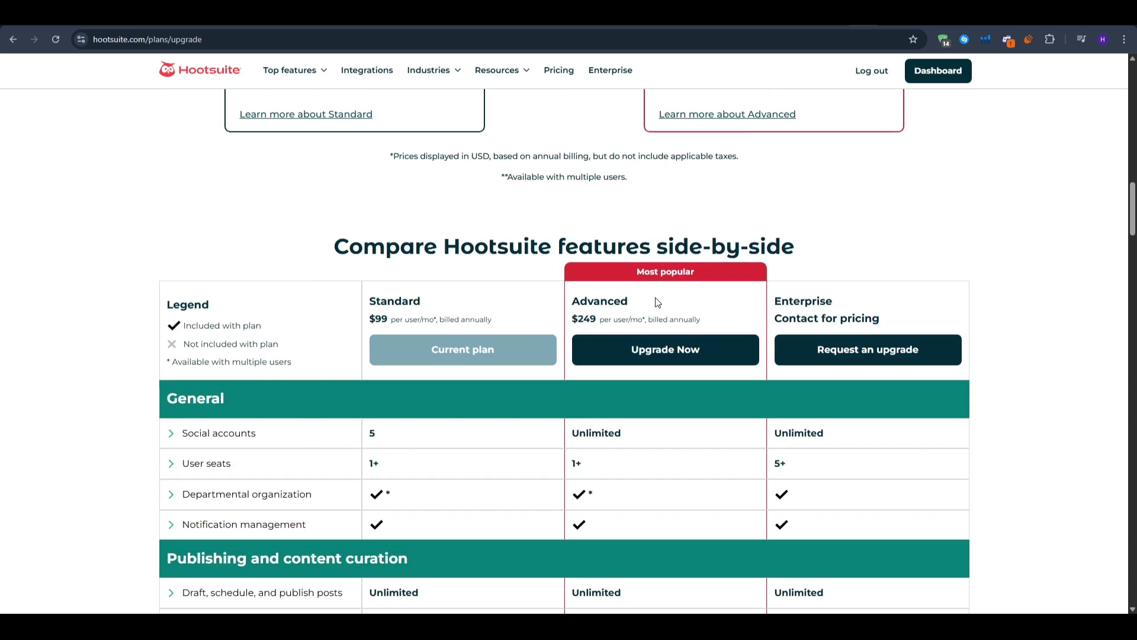
pyautogui.scroll(1, 318, 300)
pyautogui.scroll(14, 318, 301)
pyautogui.scroll(7, 588, 398)
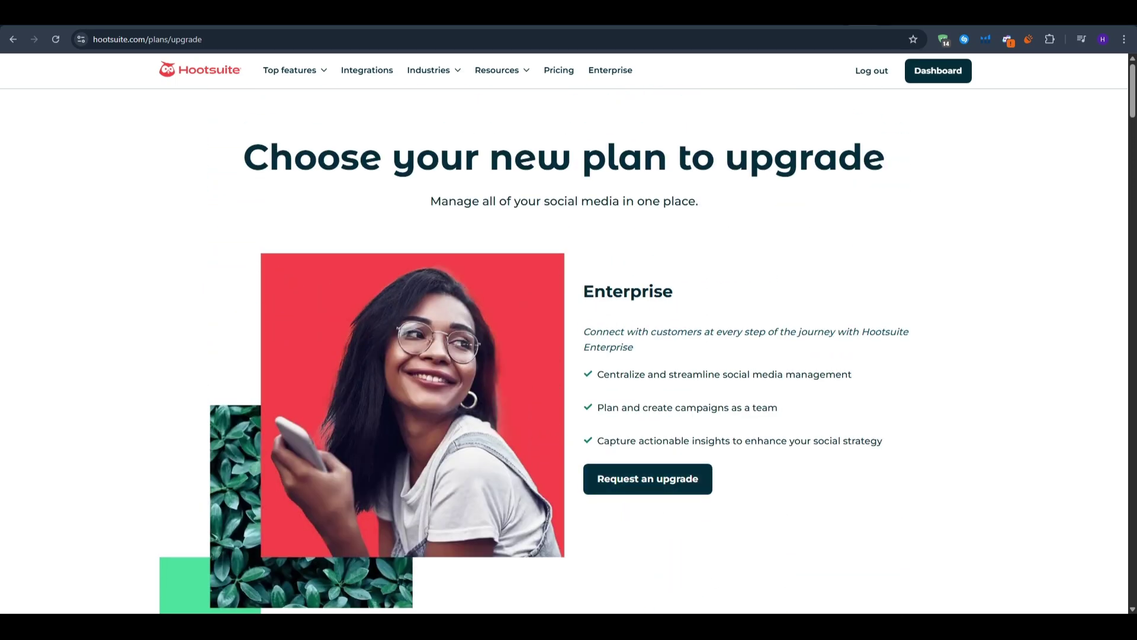